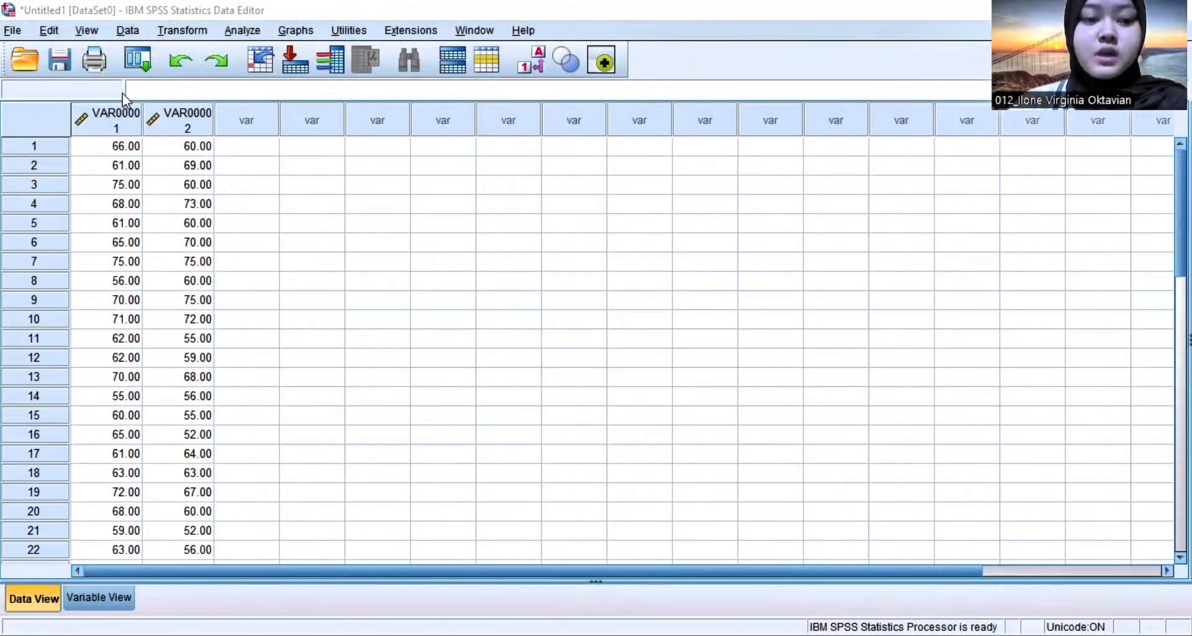
Step: Rename the first variable to X and the second variable to Y
{"action": "left_click", "coordinate": [105, 596]}
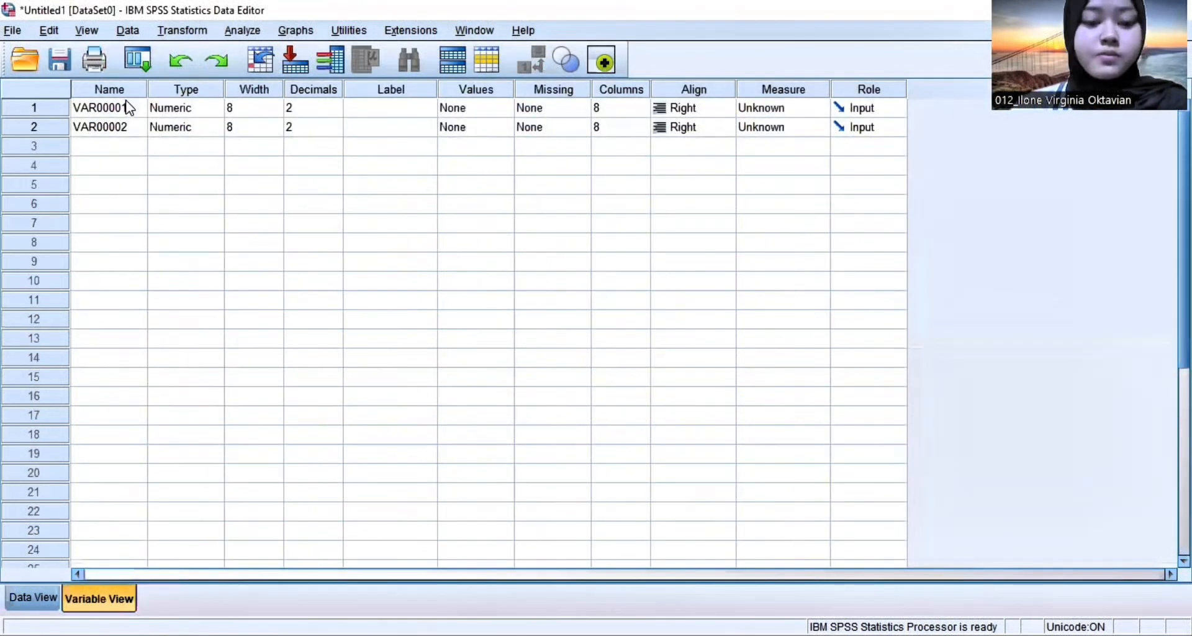
{"action": "left_click", "coordinate": [130, 110]}
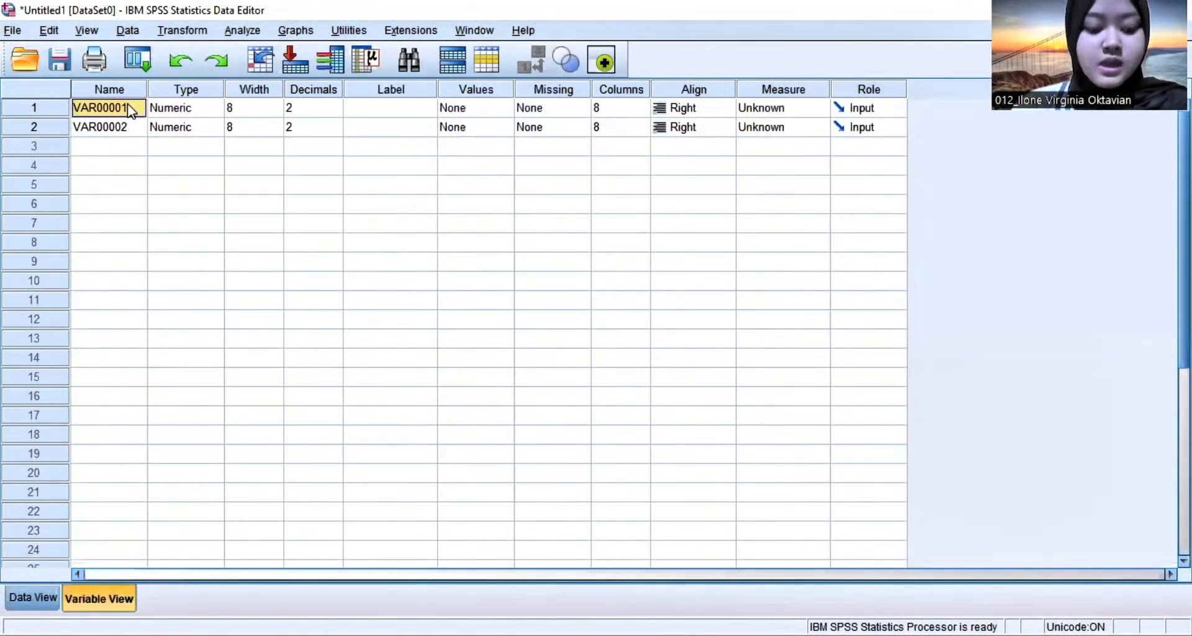
{"action": "type", "text": "x"}
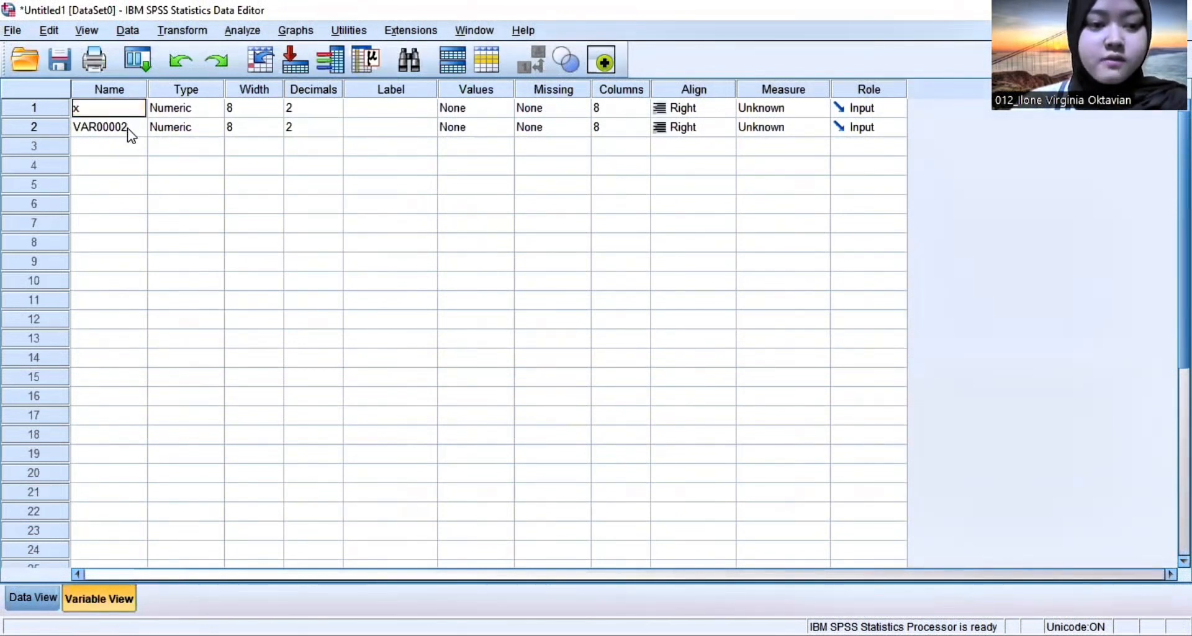
{"action": "left_click", "coordinate": [128, 131]}
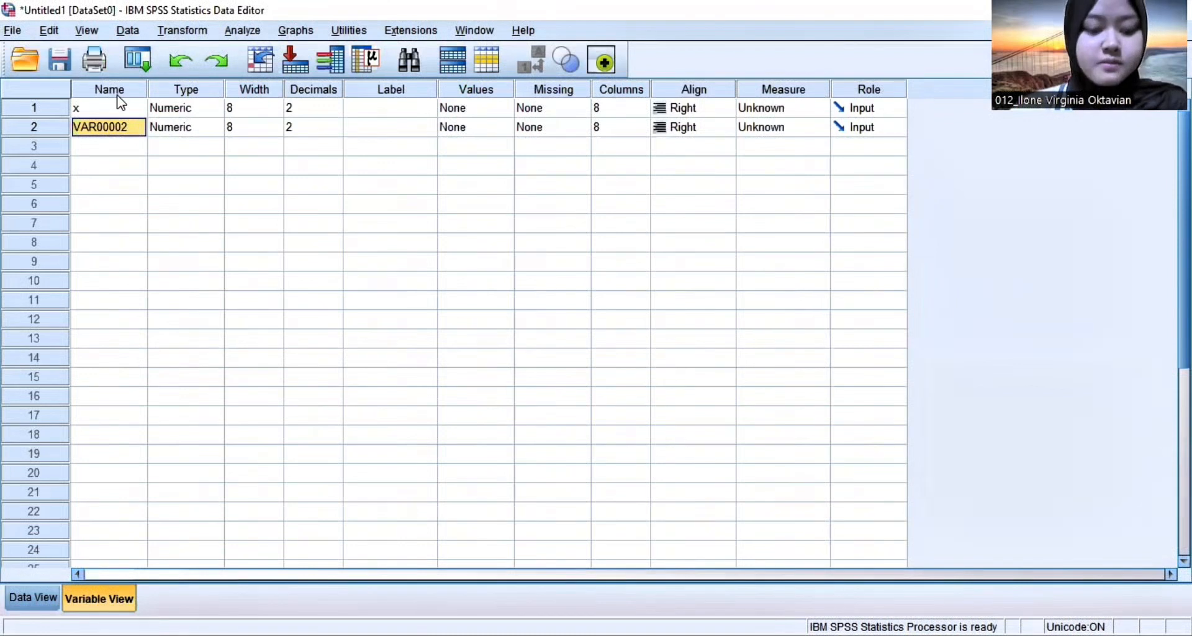
{"action": "type", "text": "Y"}
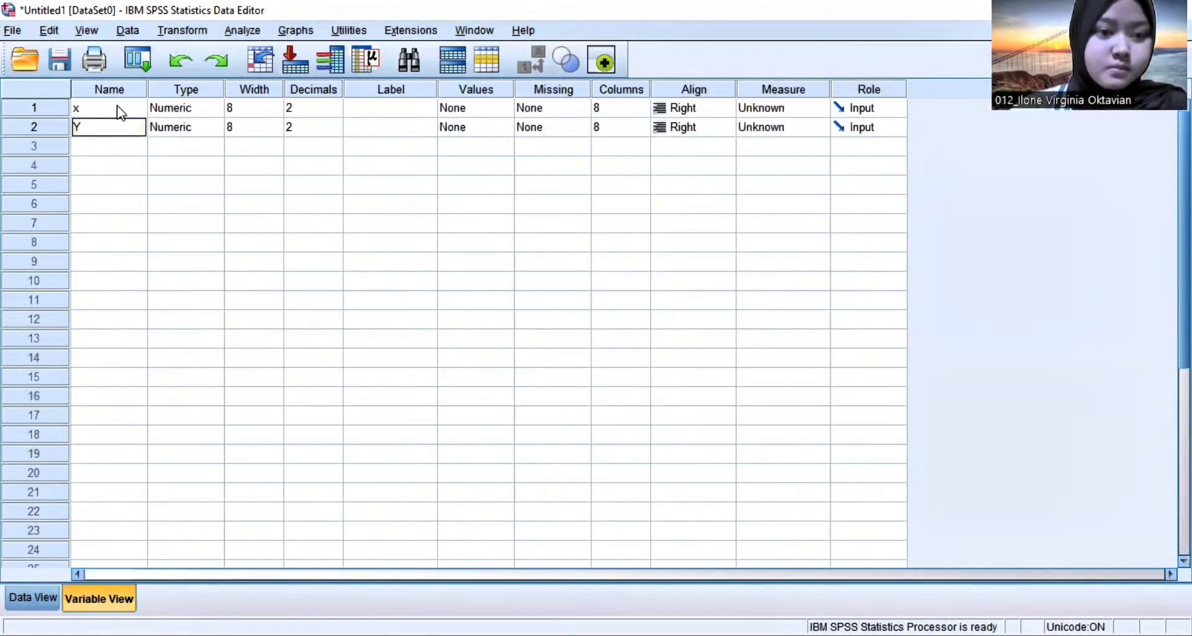
{"action": "left_click", "coordinate": [119, 108]}
{"action": "left_click", "coordinate": [119, 107]}
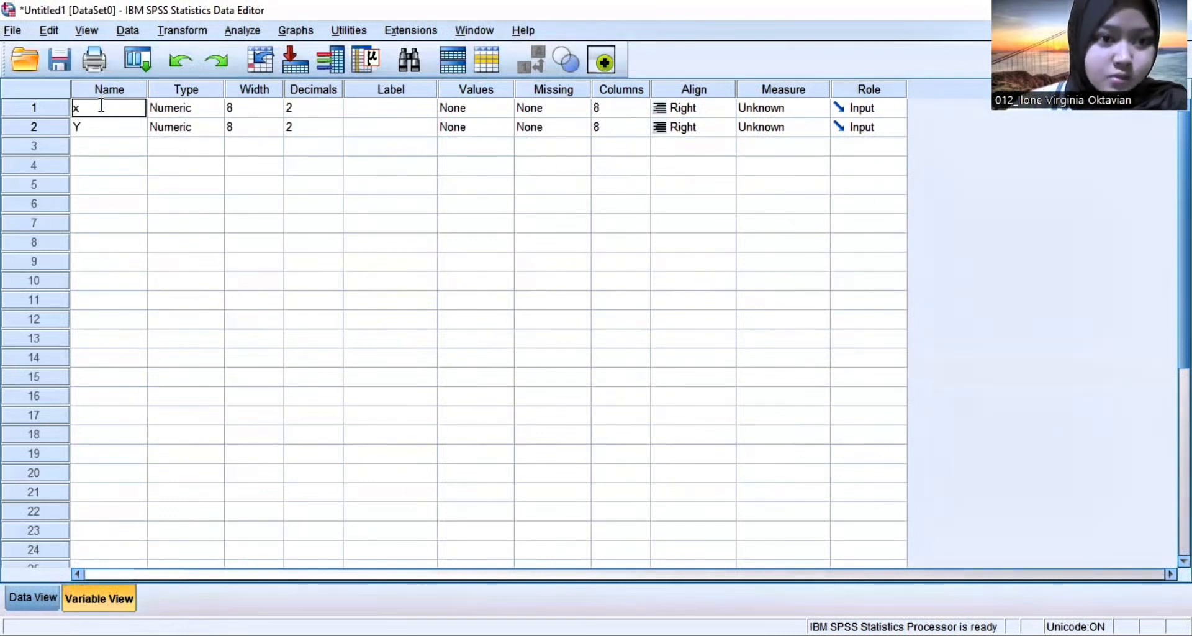
{"action": "key", "text": "BackSpace"}
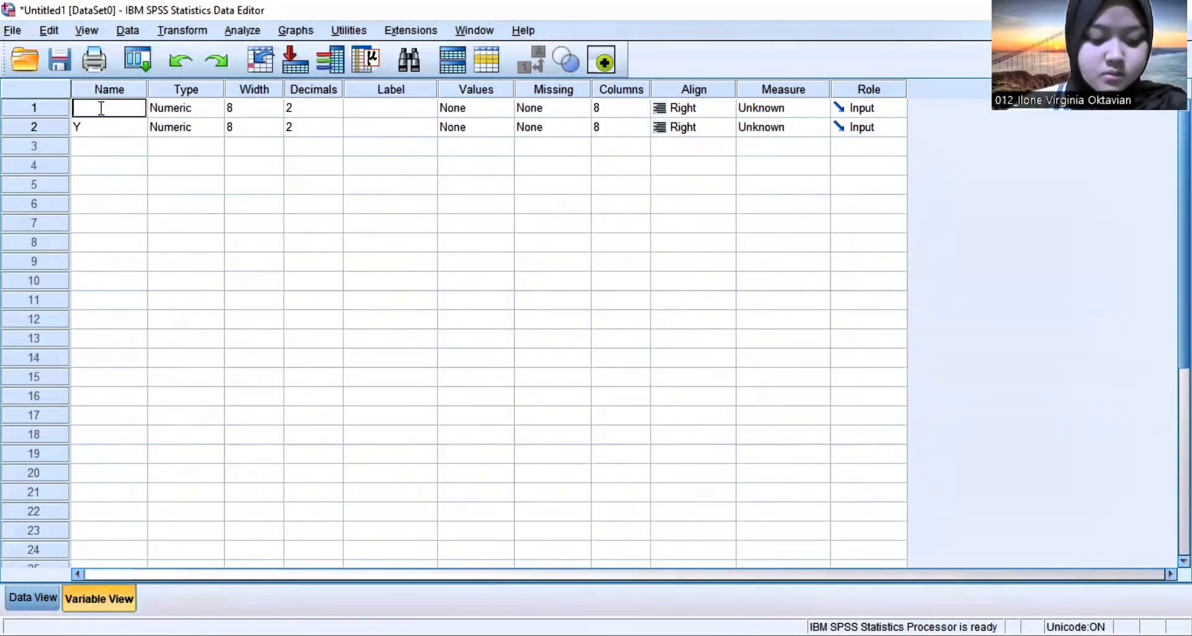
{"action": "type", "text": "X"}
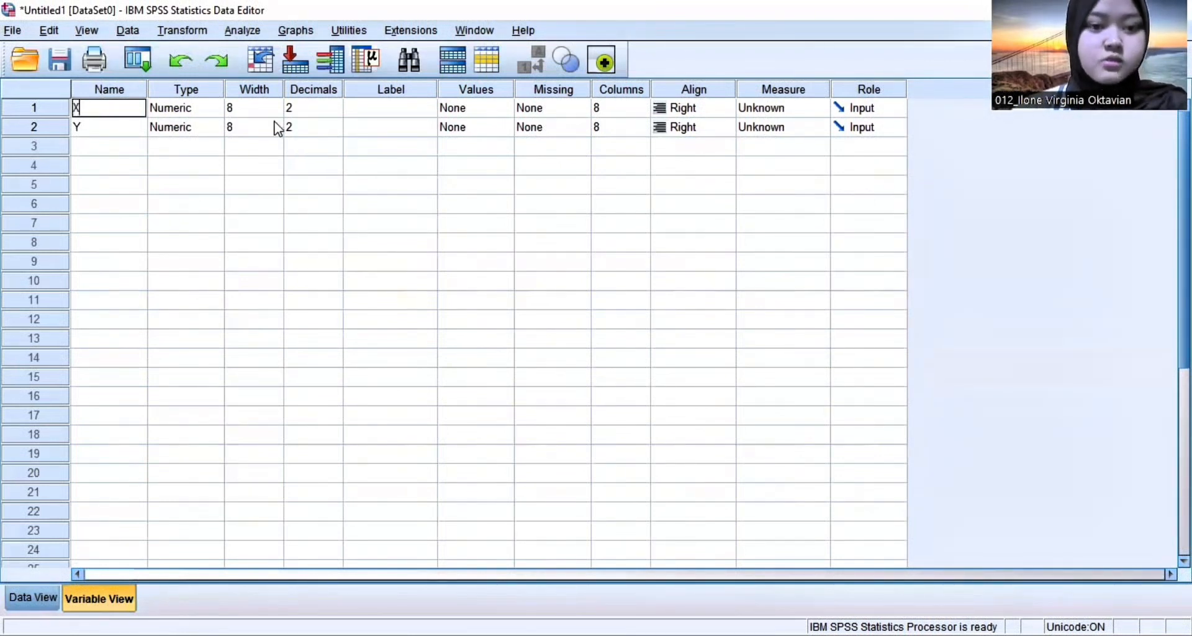
Step: Set the decimals of variables X and Y to 0
{"action": "left_click", "coordinate": [335, 116]}
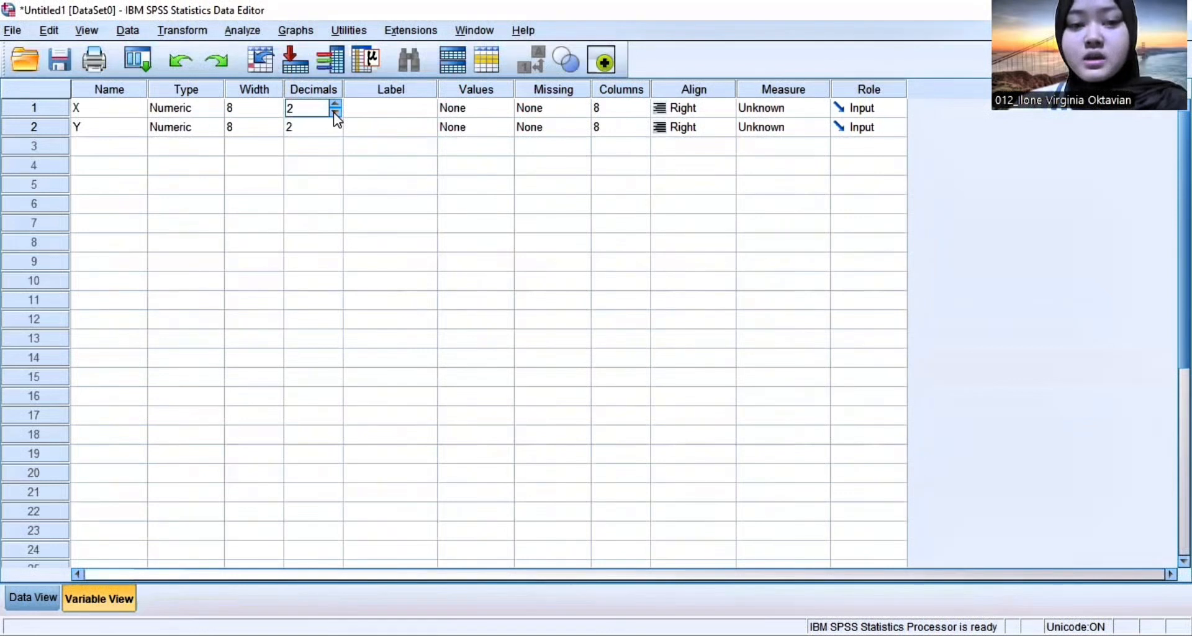
{"action": "double_click", "coordinate": [334, 113]}
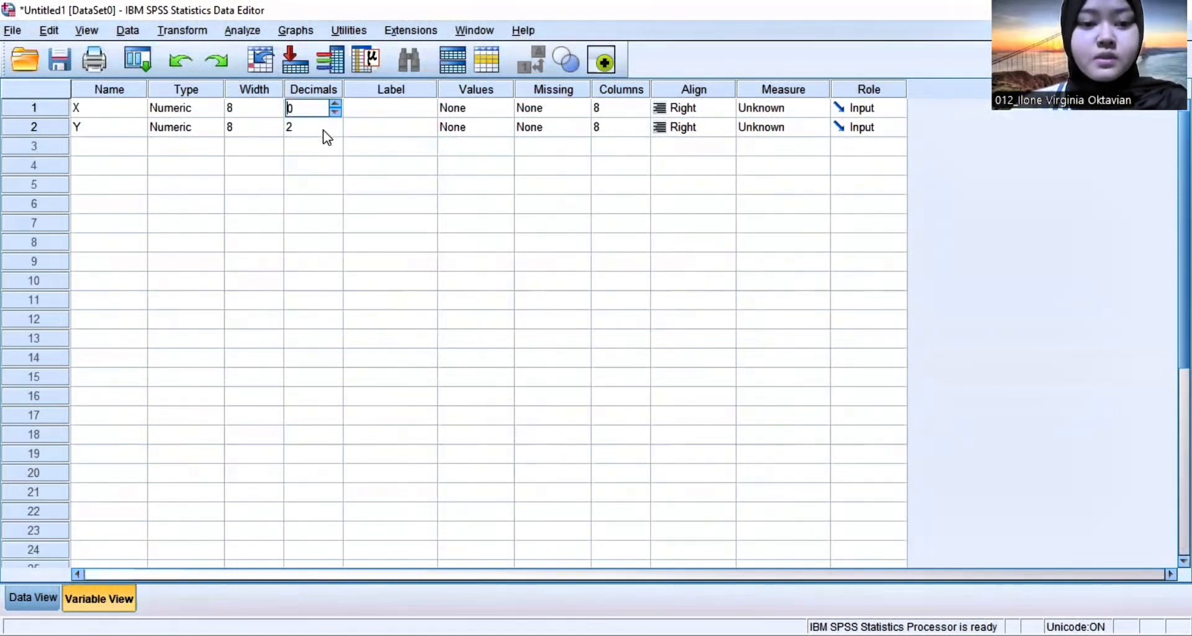
{"action": "double_click", "coordinate": [337, 130]}
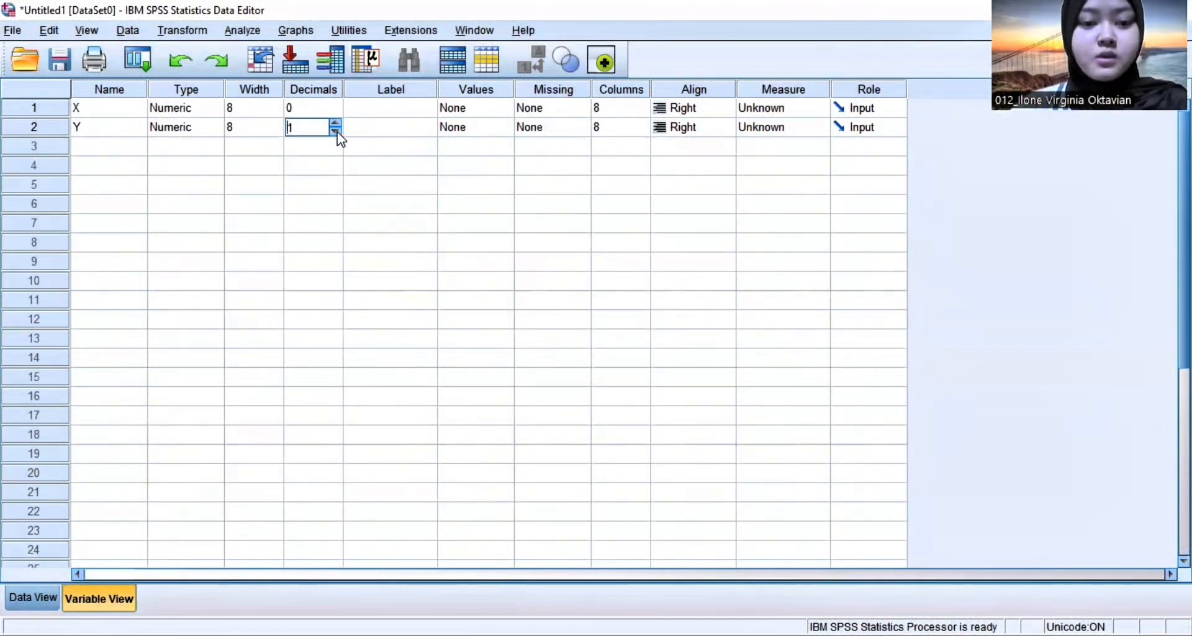
{"action": "left_click", "coordinate": [336, 131]}
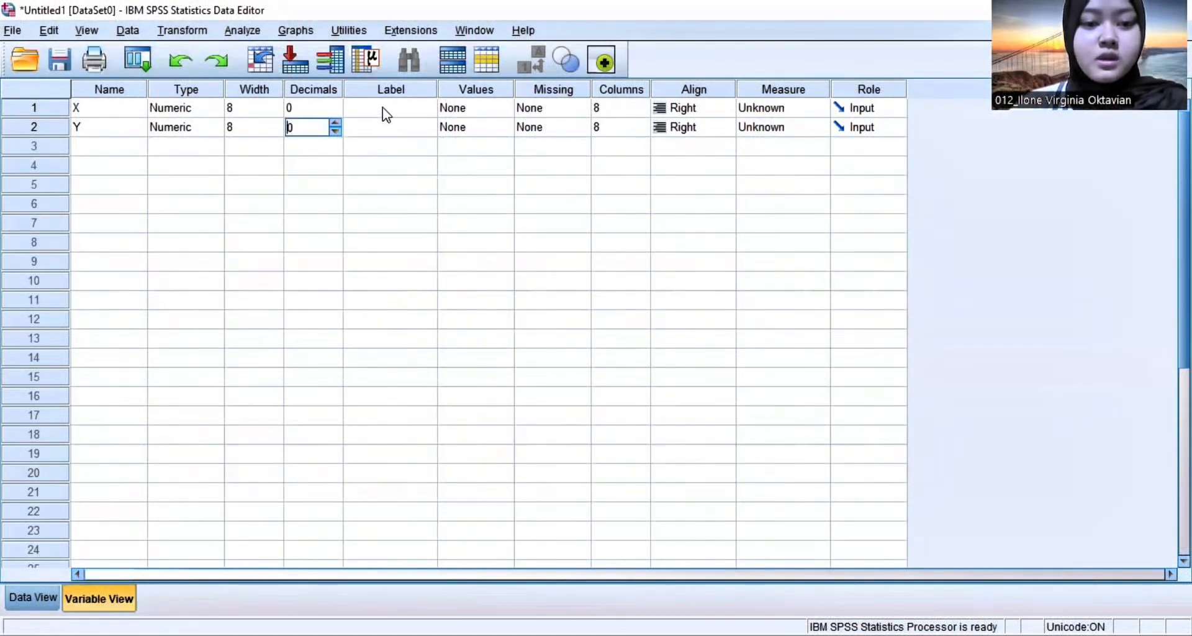
Step: Give variable X the label "Pengangguran"
{"action": "left_click", "coordinate": [386, 114]}
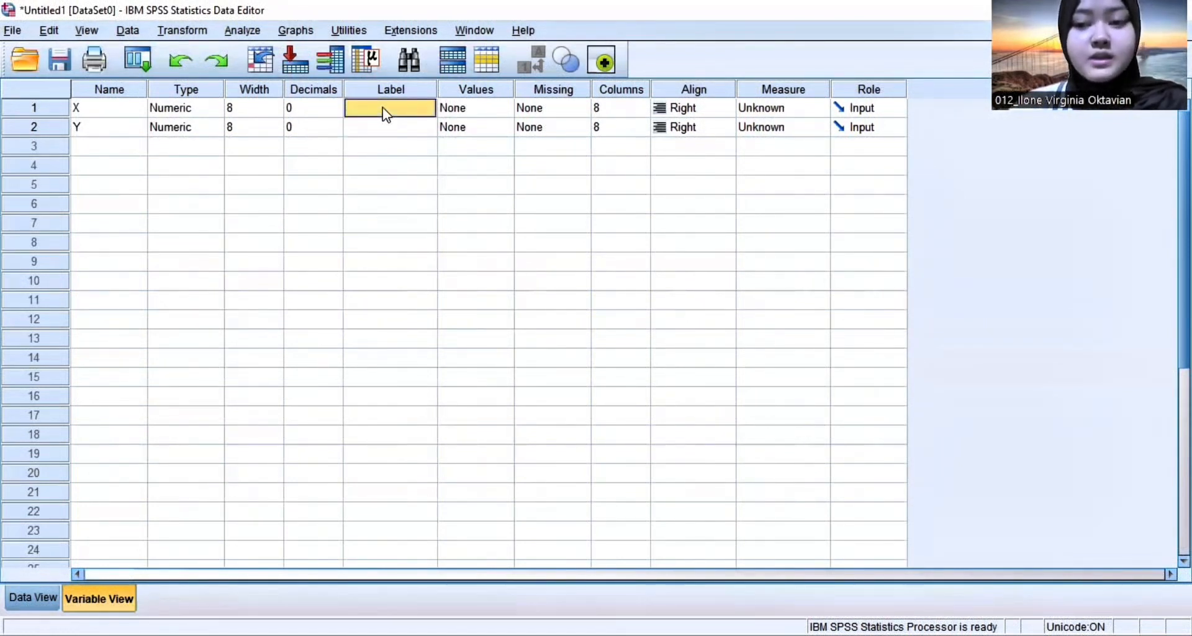
{"action": "type", "text": "p"}
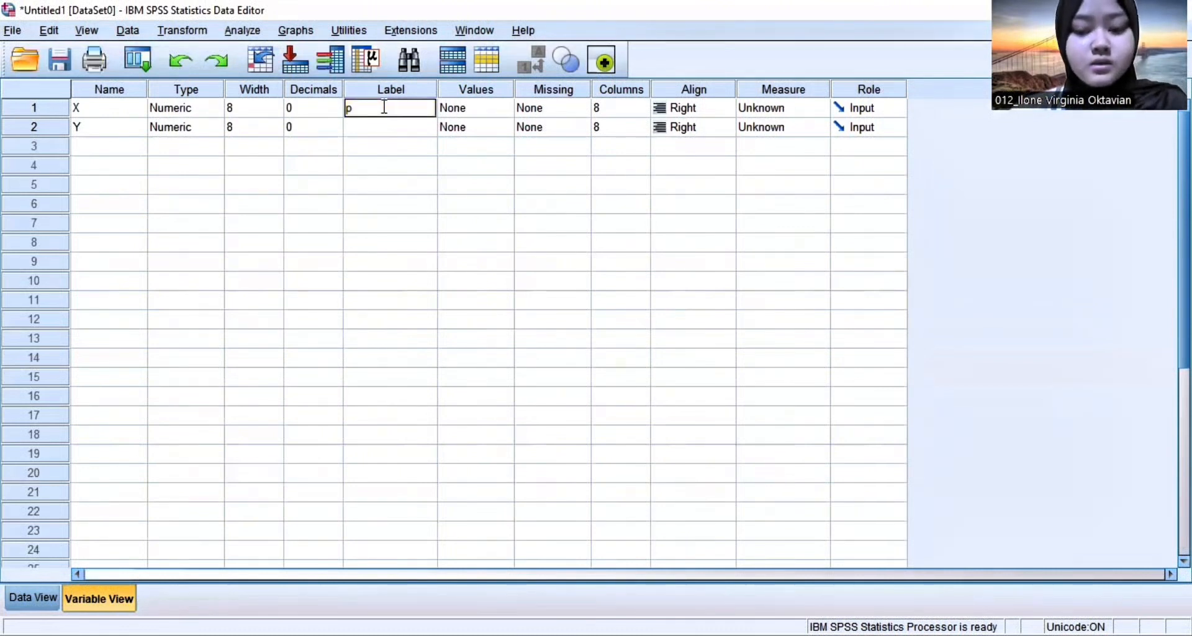
{"action": "key", "text": "BackSpace"}
{"action": "type", "text": "p"}
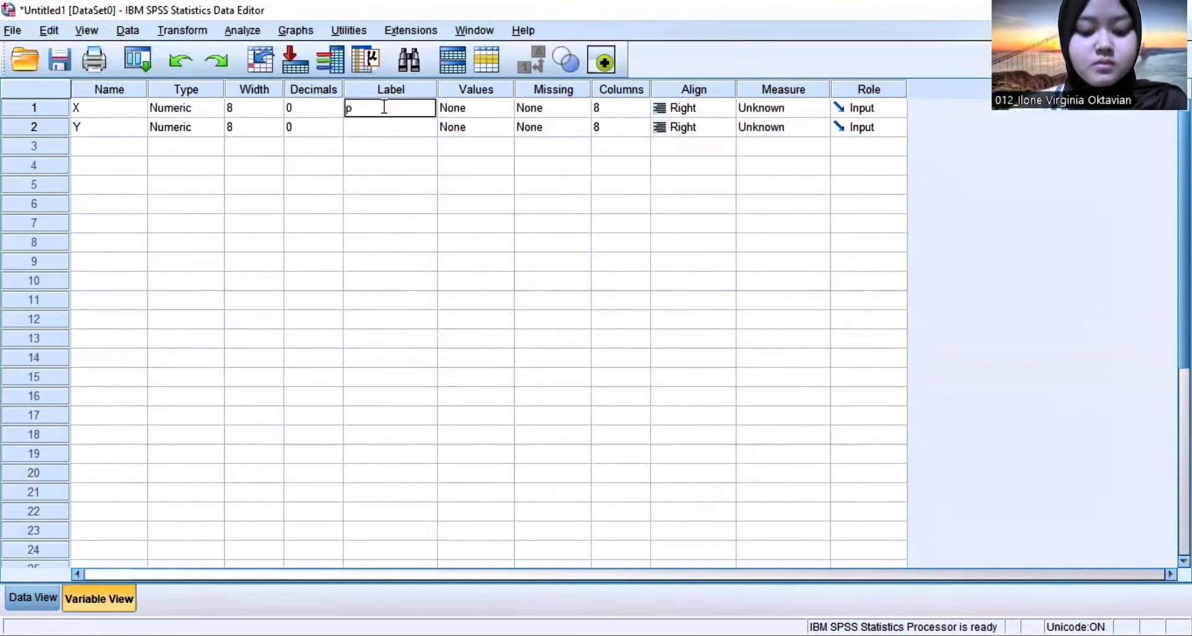
{"action": "type", "text": "ENGANGGURAN"}
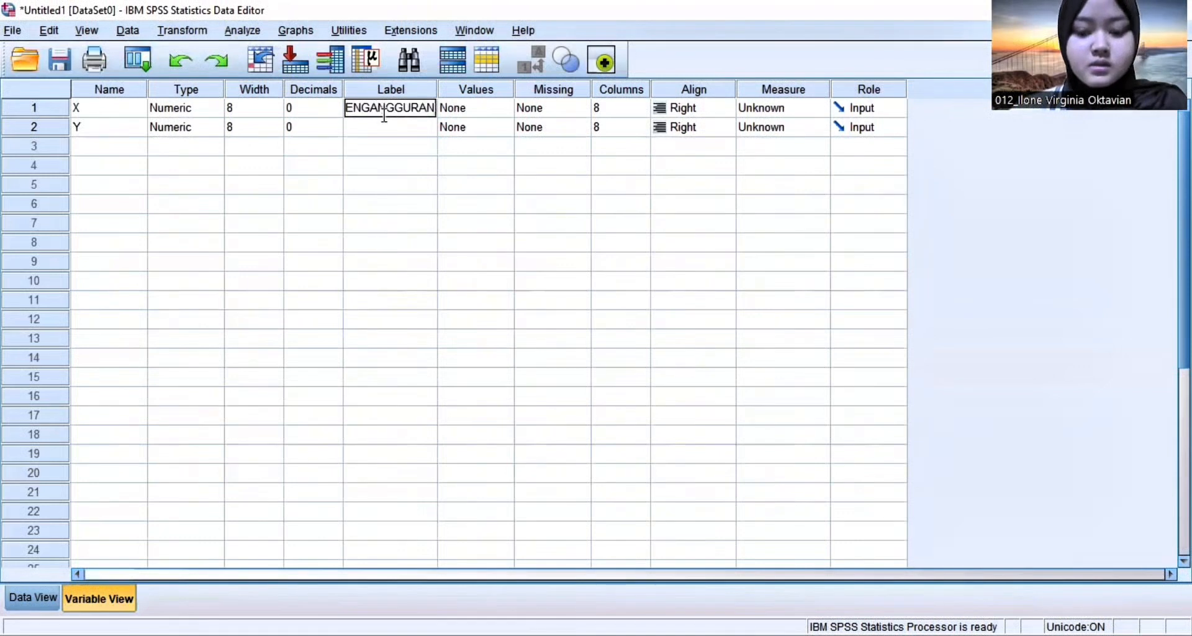
{"action": "key", "text": "BackSpace"}
{"action": "key", "text": "BackSpace"}
{"action": "key", "text": "BackSpace"}
{"action": "key", "text": "BackSpace"}
{"action": "key", "text": "BackSpace"}
{"action": "key", "text": "BackSpace"}
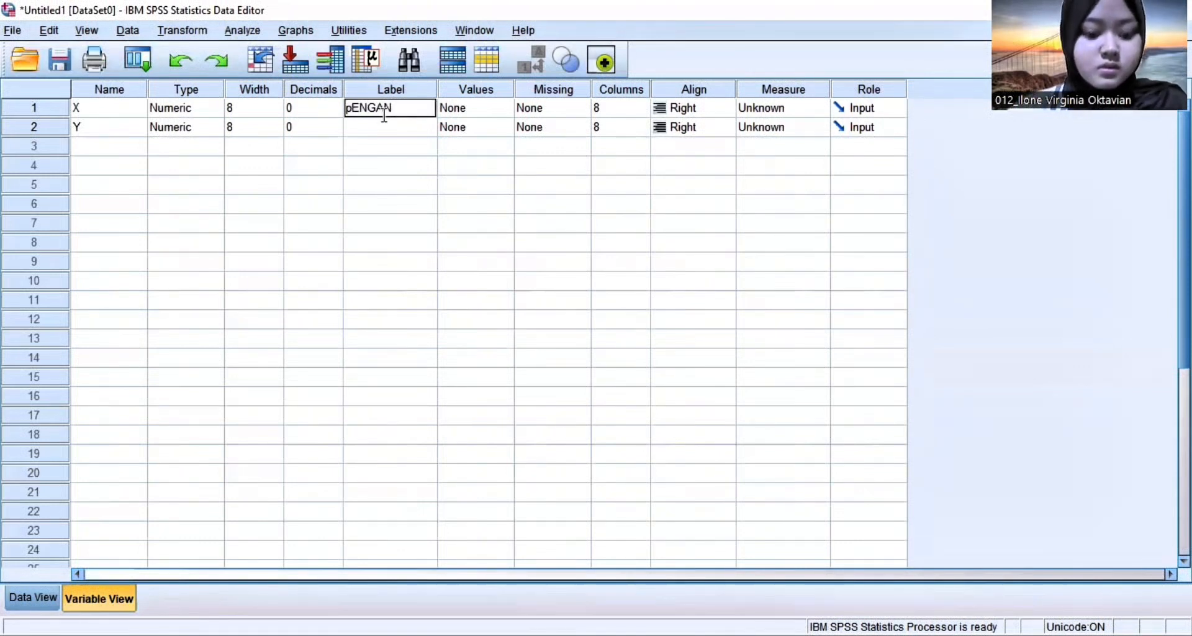
{"action": "key", "text": "BackSpace"}
{"action": "key", "text": "BackSpace"}
{"action": "key", "text": "BackSpace"}
{"action": "key", "text": "BackSpace"}
{"action": "key", "text": "BackSpace"}
{"action": "key", "text": "BackSpace"}
{"action": "type", "text": "P"}
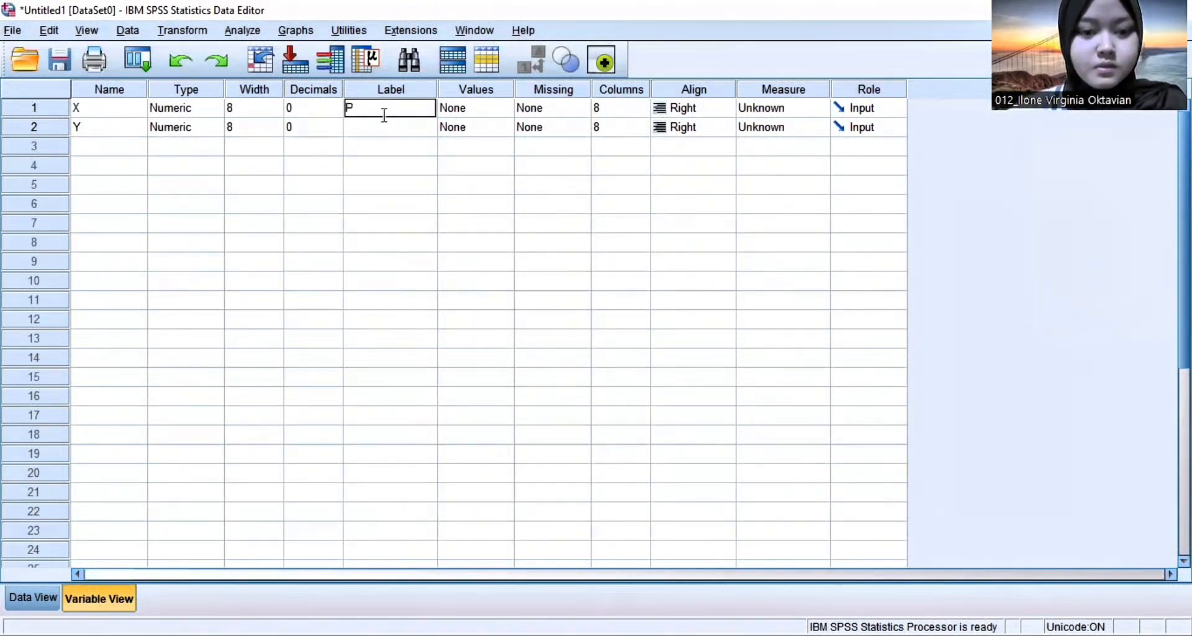
{"action": "type", "text": "engann"}
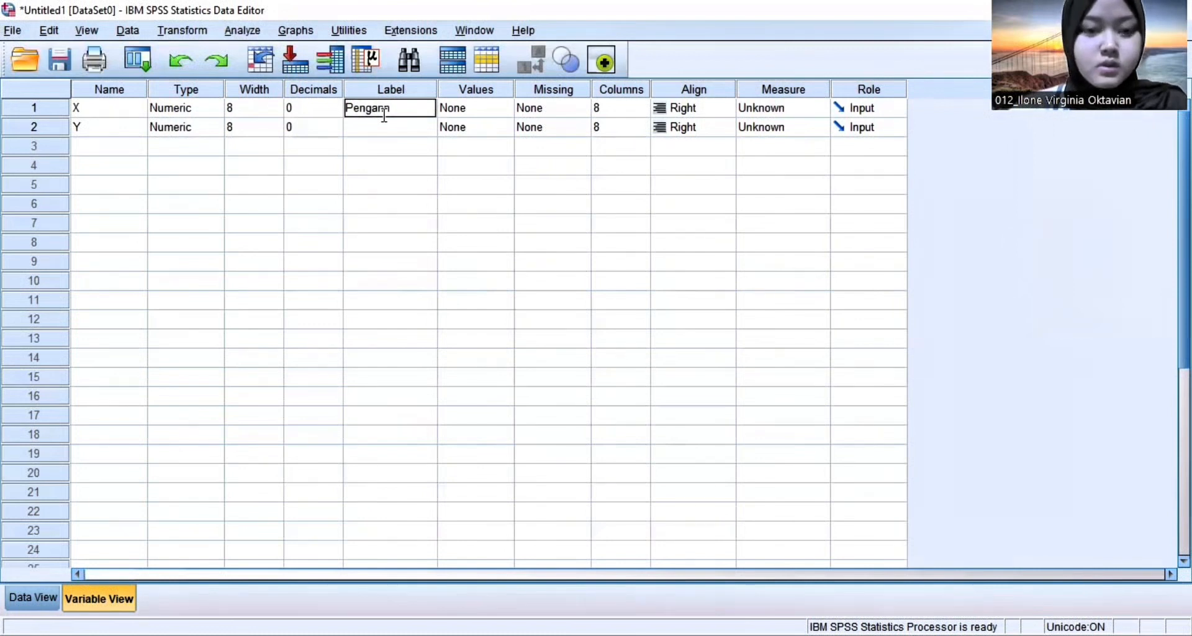
{"action": "type", "text": "guran"}
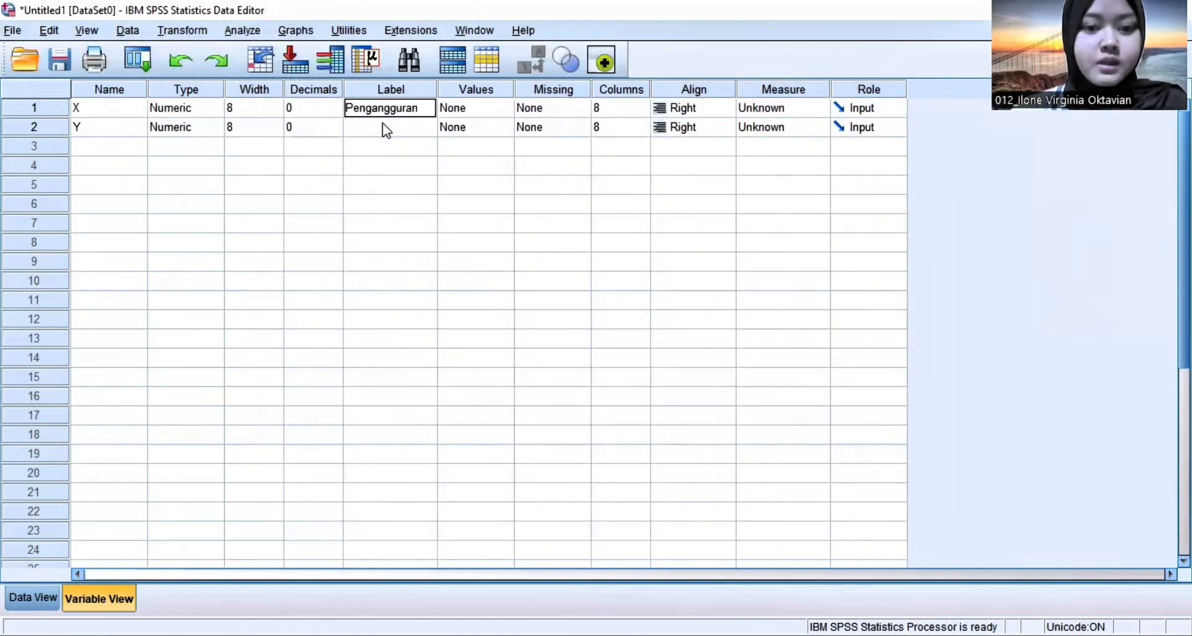
Step: Give variable Y the label "Pendapatan"
{"action": "left_click", "coordinate": [384, 126]}
{"action": "left_click", "coordinate": [385, 125]}
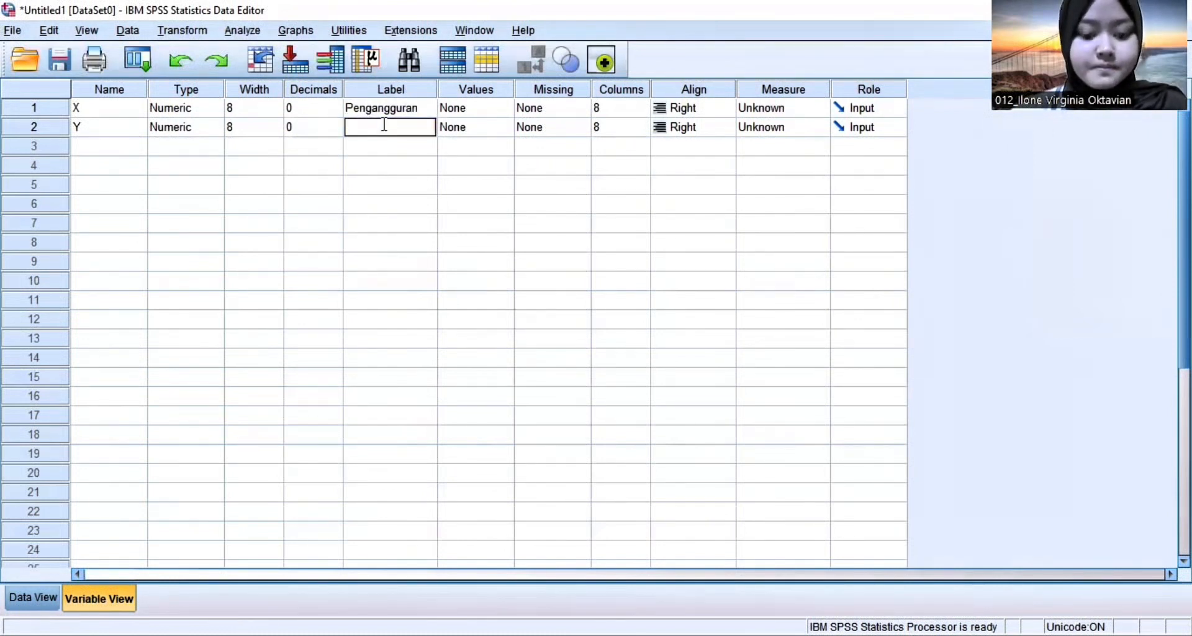
{"action": "type", "text": "Pendapa"}
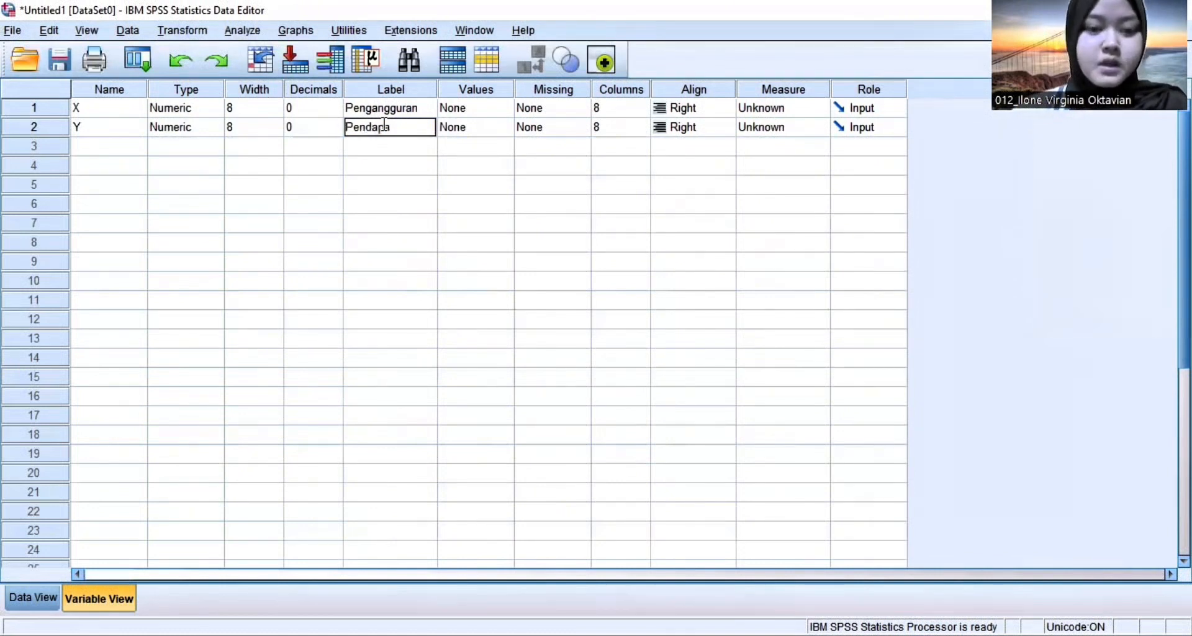
{"action": "type", "text": "tan"}
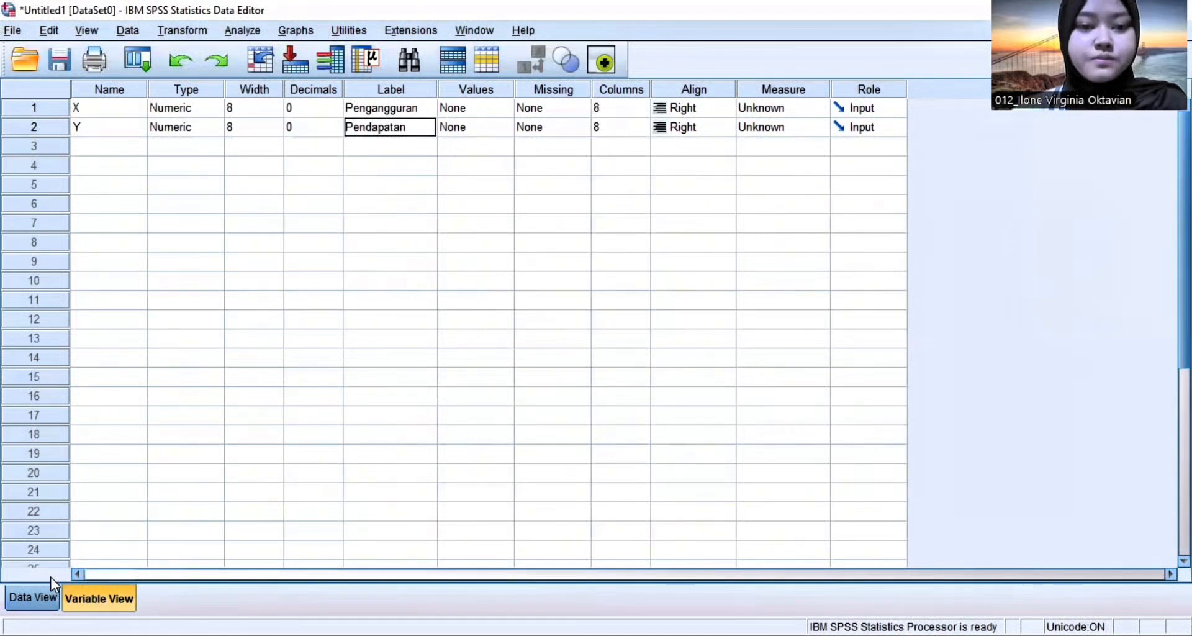
Step: Set up a linear regression on the data with Pengangguran [X] as the independent and Pendapatan [Y] as the dependent variable
{"action": "left_click", "coordinate": [32, 597]}
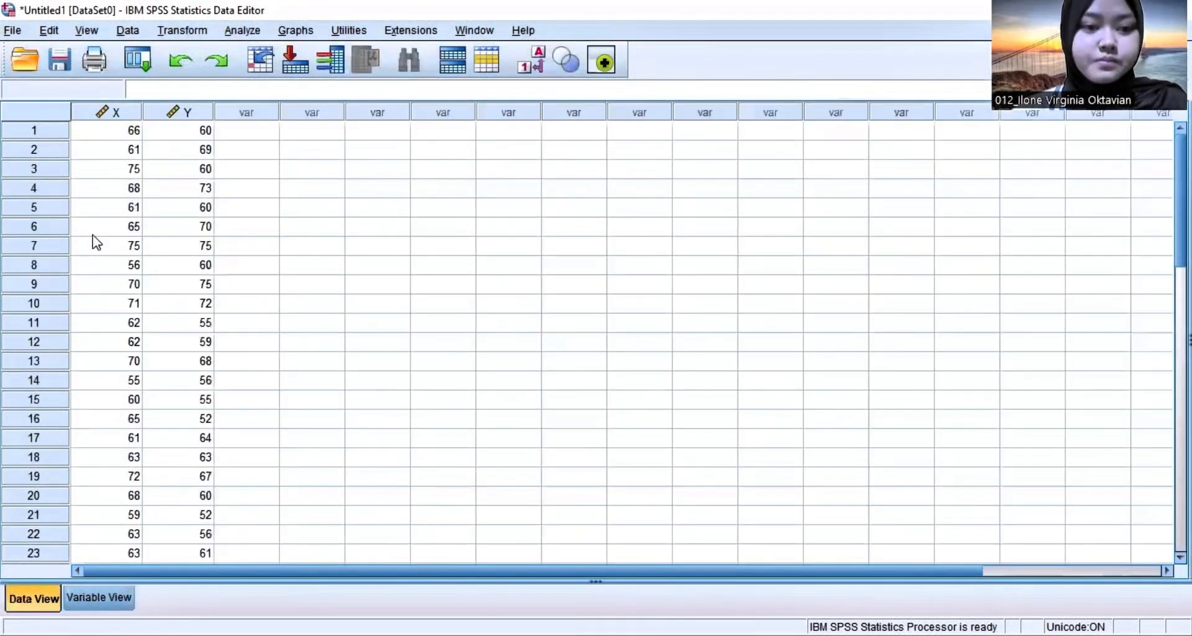
{"action": "left_click", "coordinate": [241, 32]}
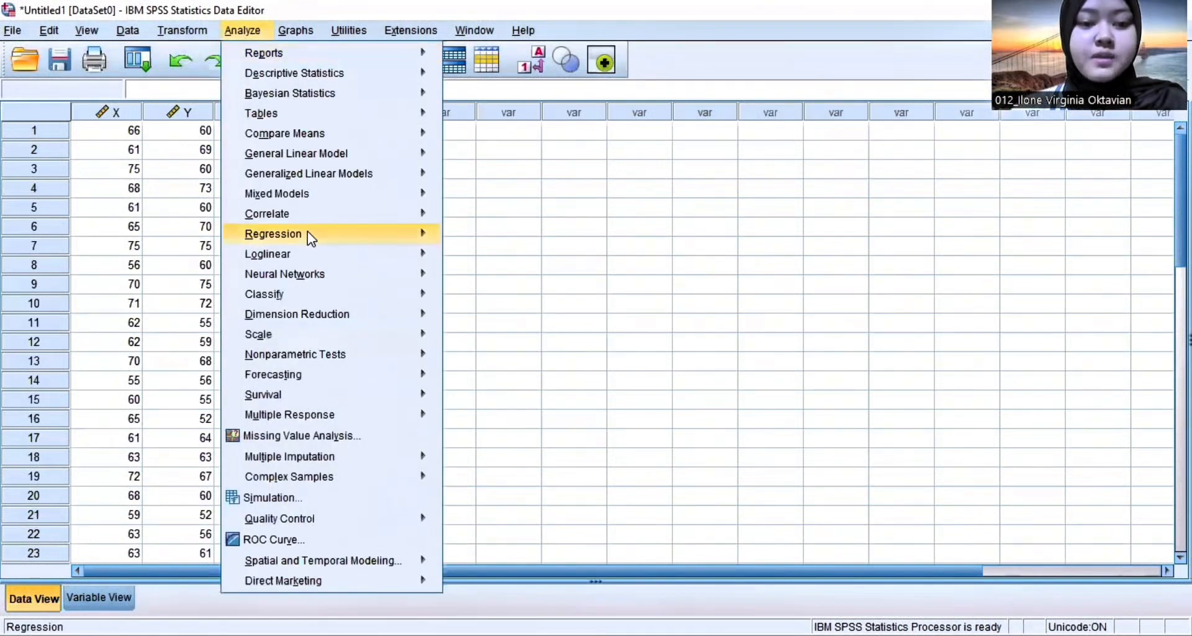
{"action": "mouse_move", "coordinate": [367, 236]}
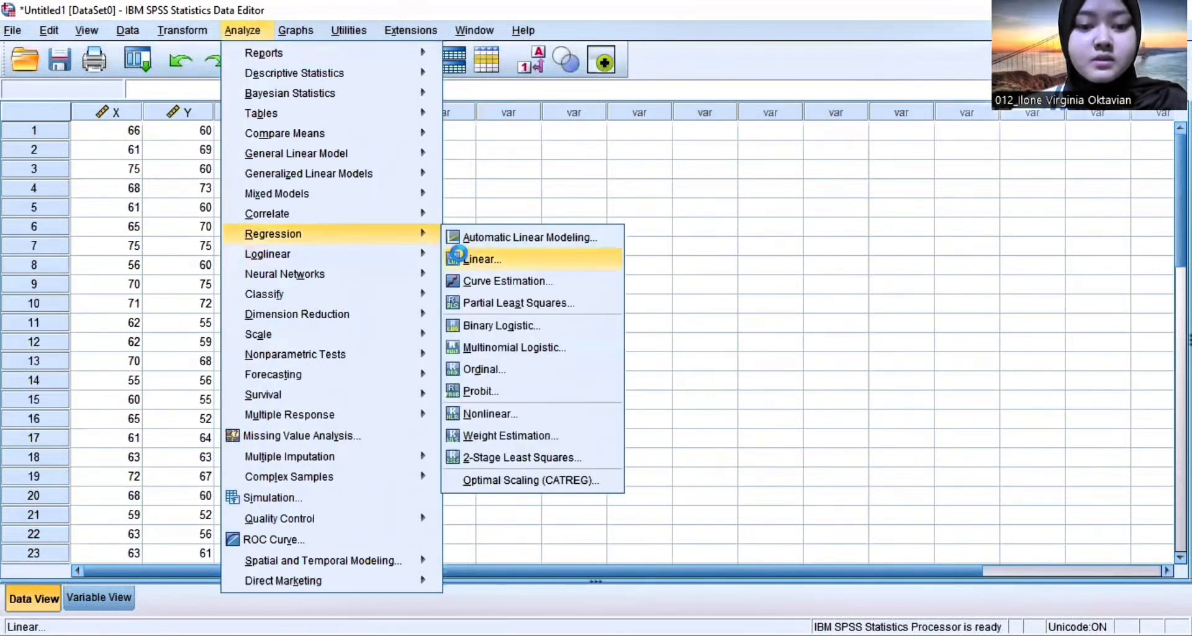
{"action": "left_click", "coordinate": [460, 256]}
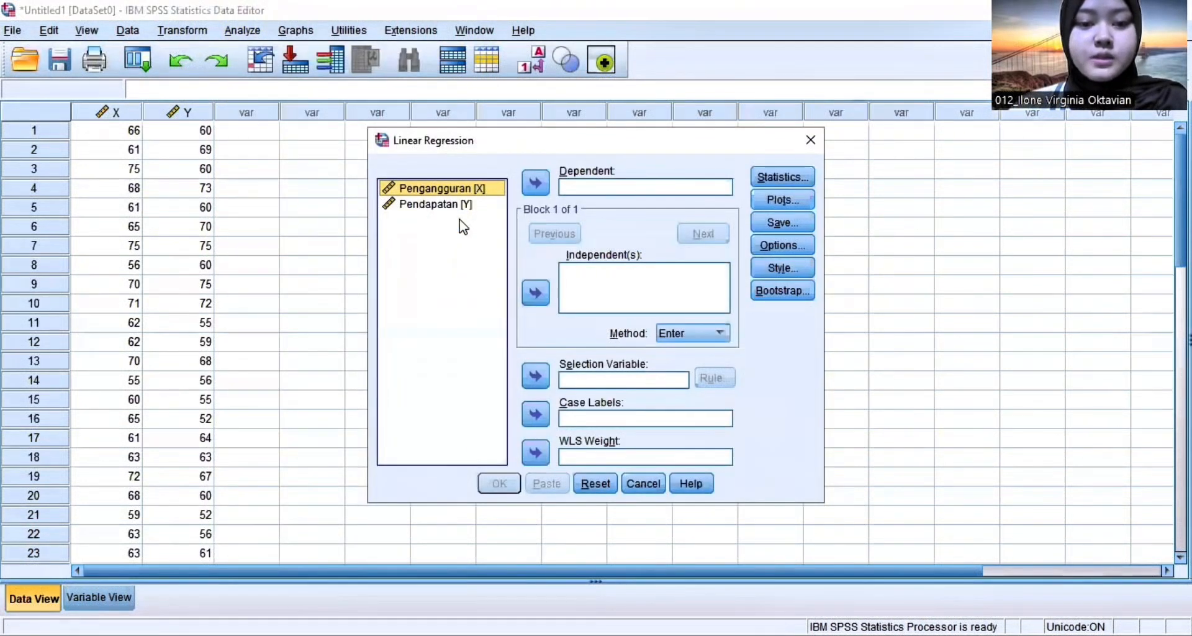
{"action": "left_click", "coordinate": [520, 290]}
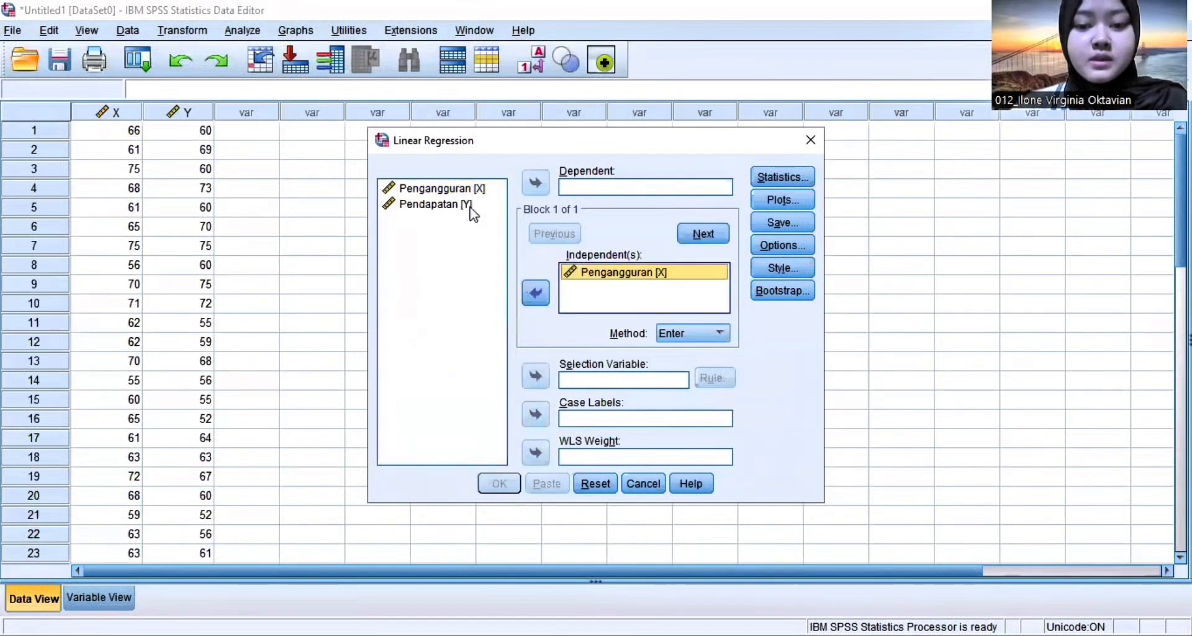
{"action": "left_click", "coordinate": [478, 205]}
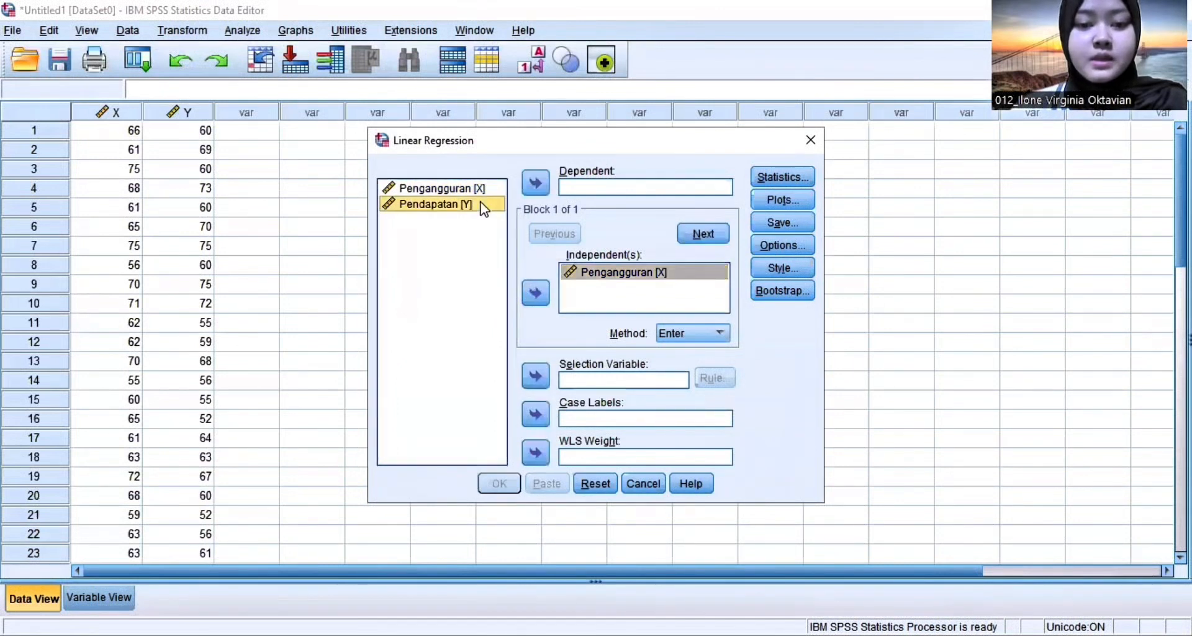
{"action": "left_click", "coordinate": [534, 186]}
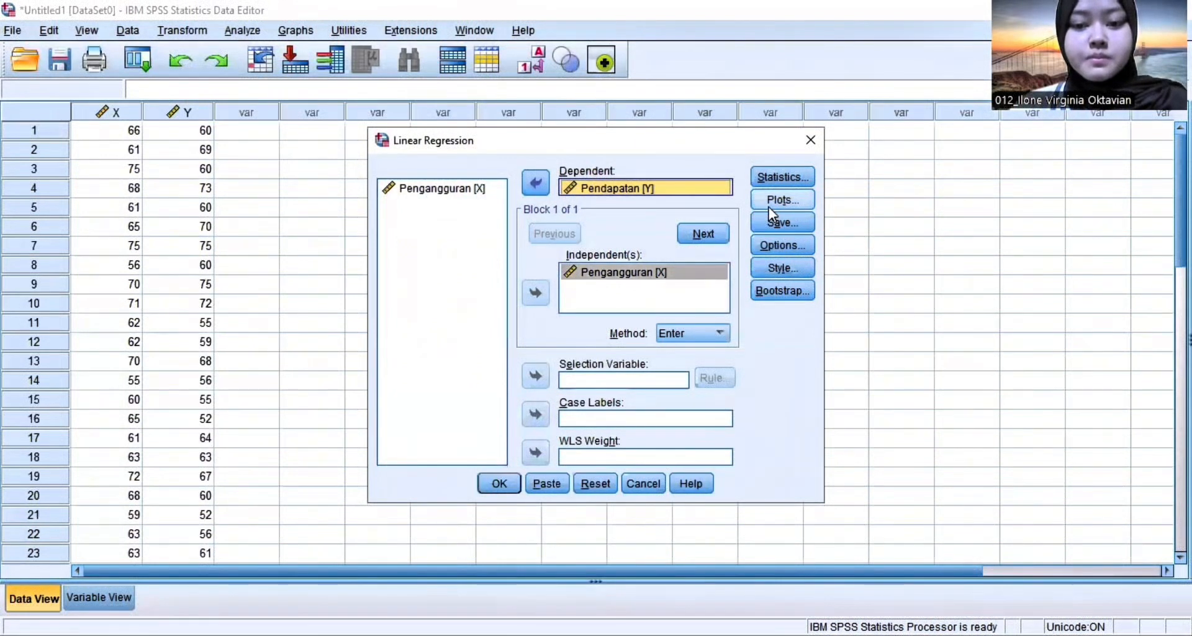
Step: Include a normal probability plot of the standardized residuals in the linear regression and run the analysis
{"action": "key", "text": "alt+t"}
{"action": "left_click", "coordinate": [448, 397]}
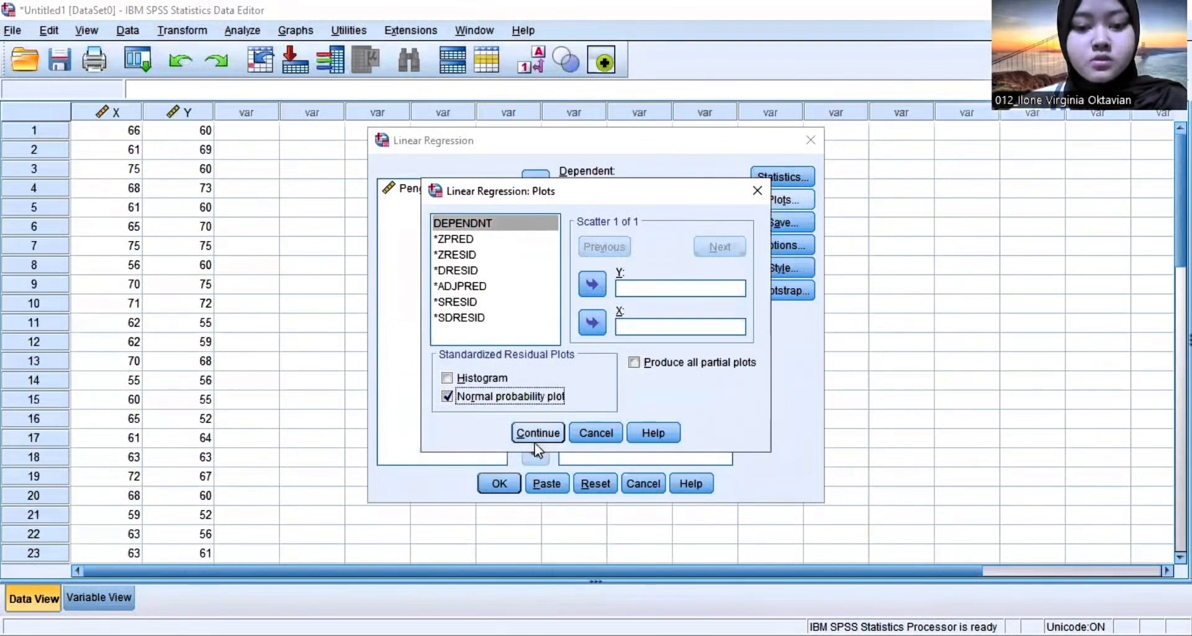
{"action": "key", "text": "Return"}
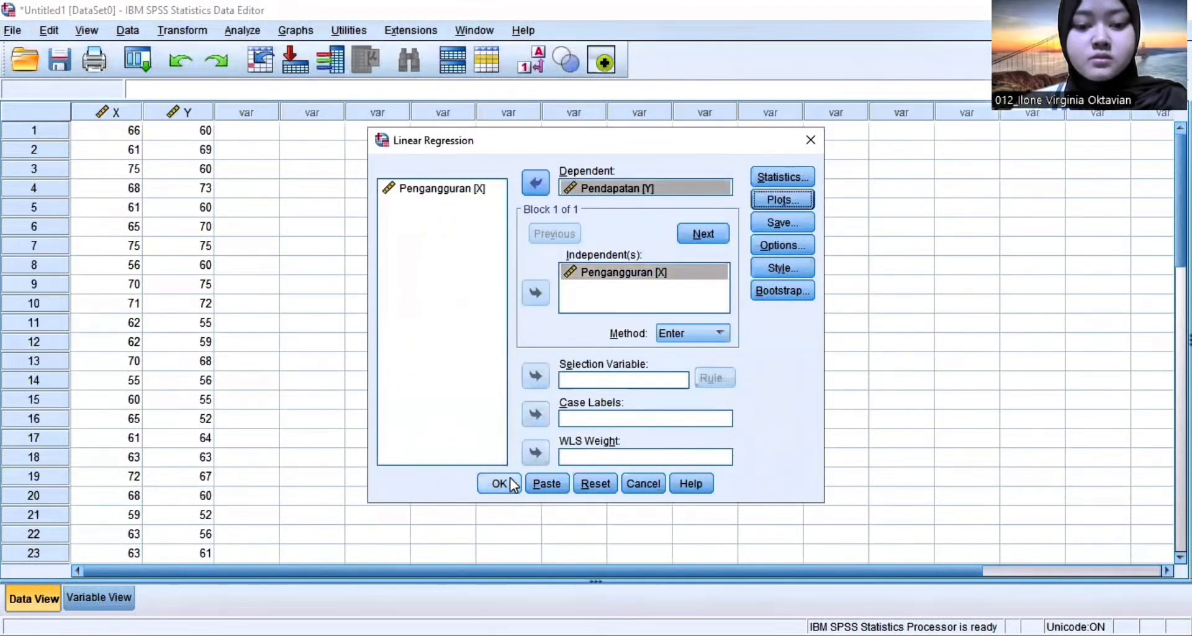
{"action": "left_click", "coordinate": [511, 483]}
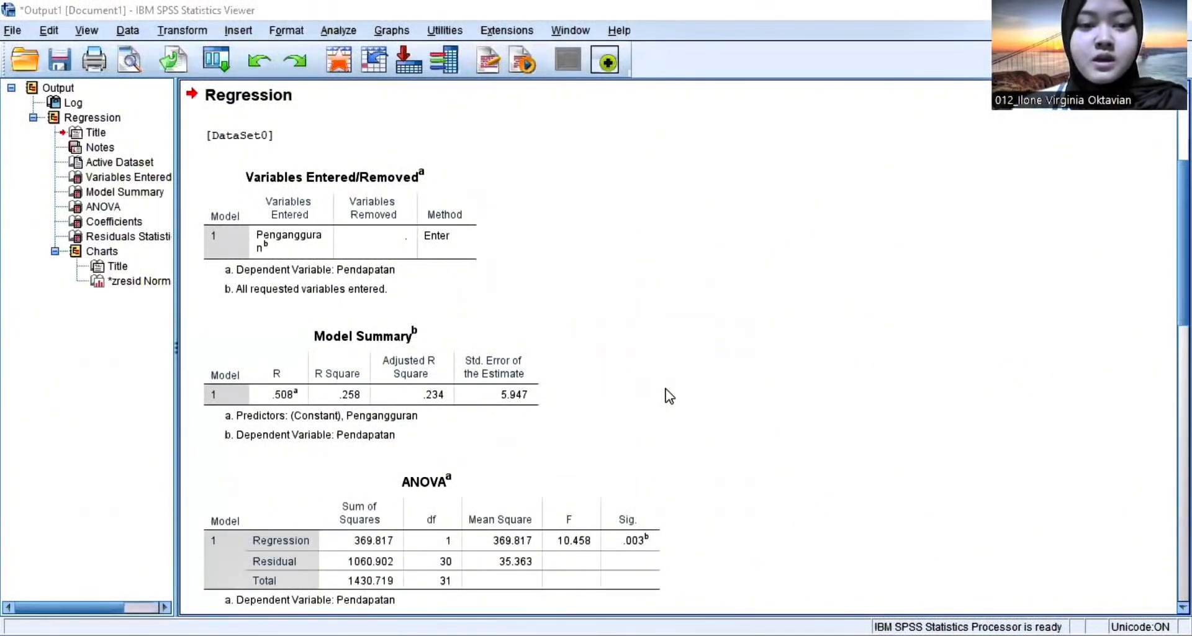
Step: Review the regression output from the command log through the coefficients and residuals tables to the normal P-P plot
{"action": "scroll", "coordinate": [670, 395], "scroll_direction": "up", "scroll_amount": 3}
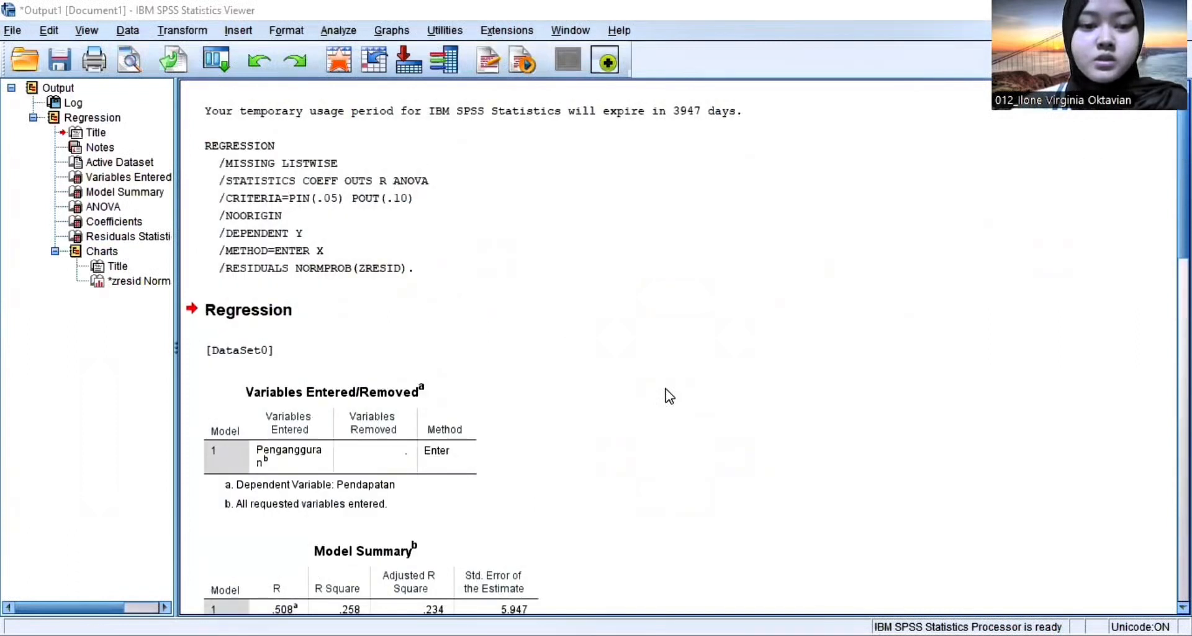
{"action": "scroll", "coordinate": [670, 395], "scroll_direction": "down", "scroll_amount": 11}
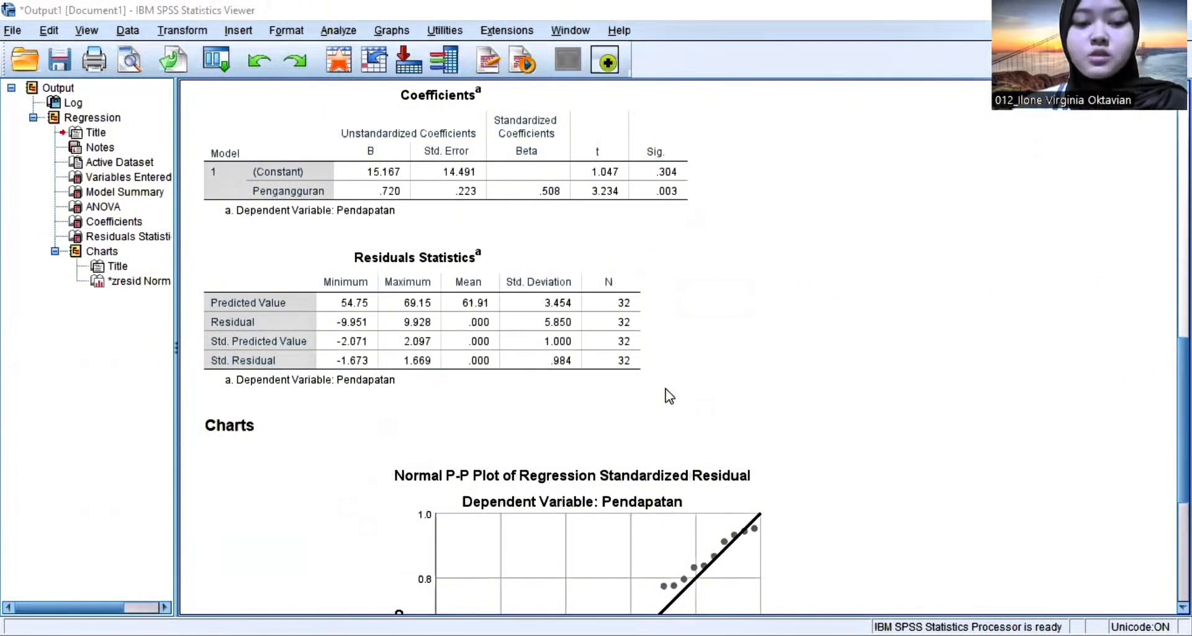
{"action": "scroll", "coordinate": [670, 395], "scroll_direction": "down", "scroll_amount": 4}
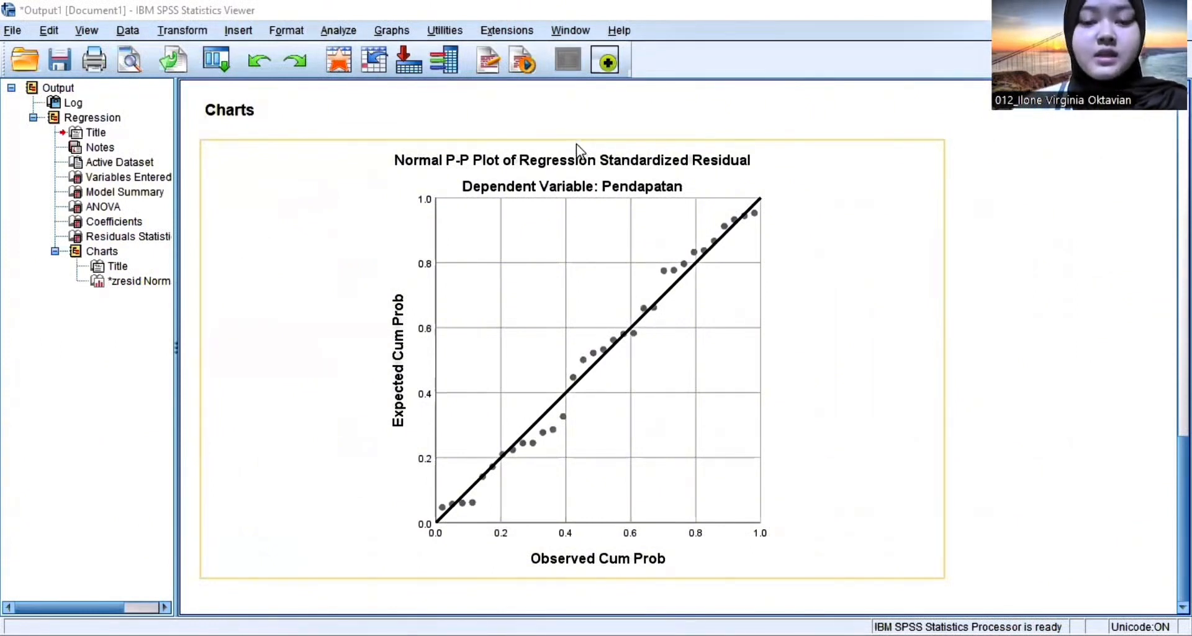
Step: Rerun the linear regression of Pendapatan on Pengangguran from the dataset, saving the unstandardized residuals as a new variable
{"action": "left_click", "coordinate": [621, 596]}
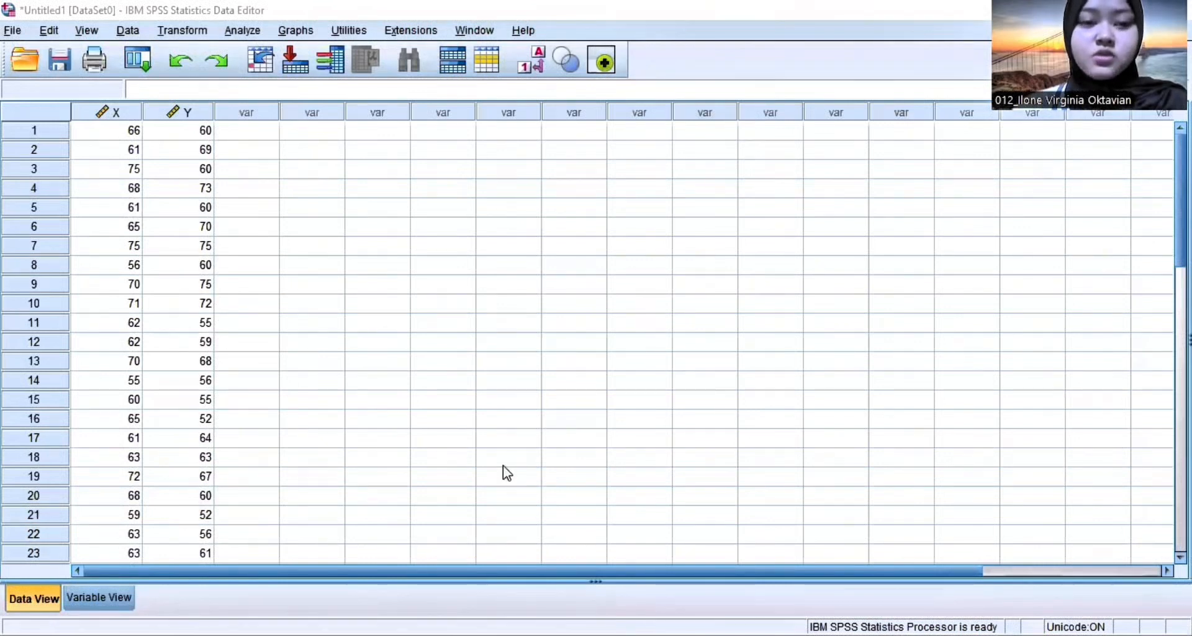
{"action": "left_click", "coordinate": [241, 31]}
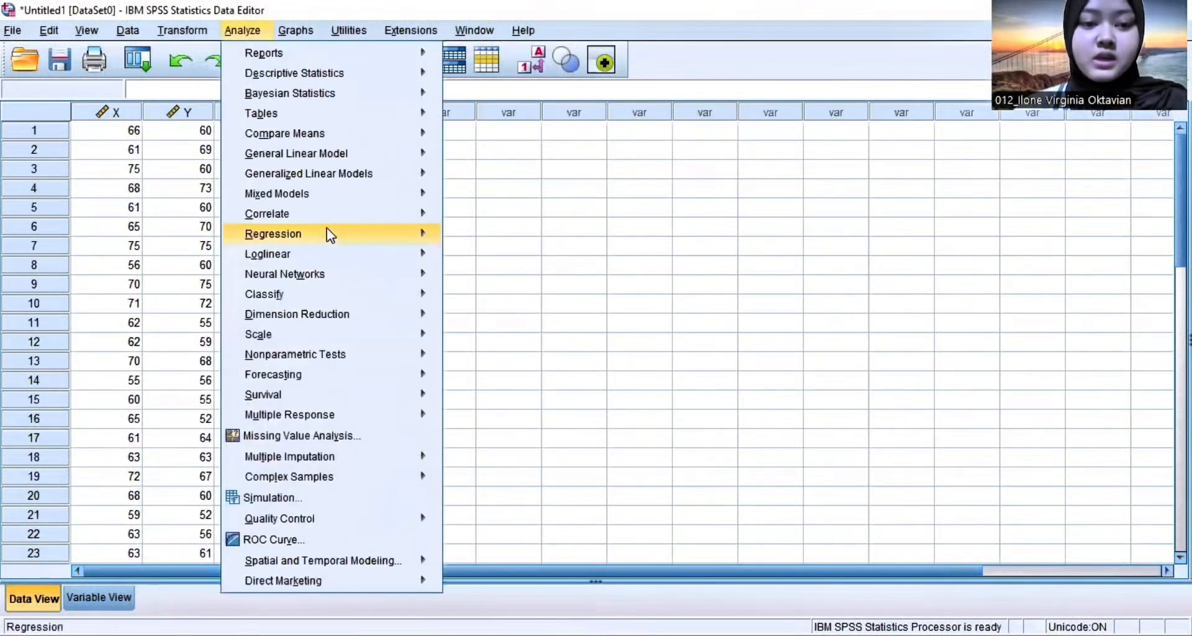
{"action": "mouse_move", "coordinate": [329, 237]}
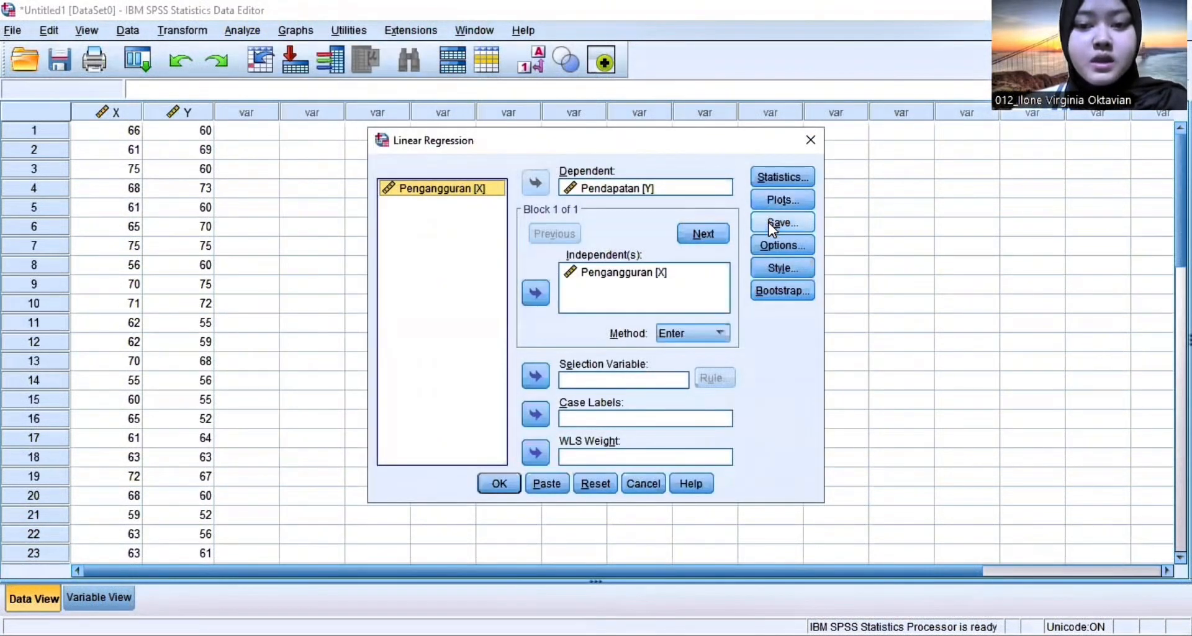
{"action": "left_click", "coordinate": [769, 223]}
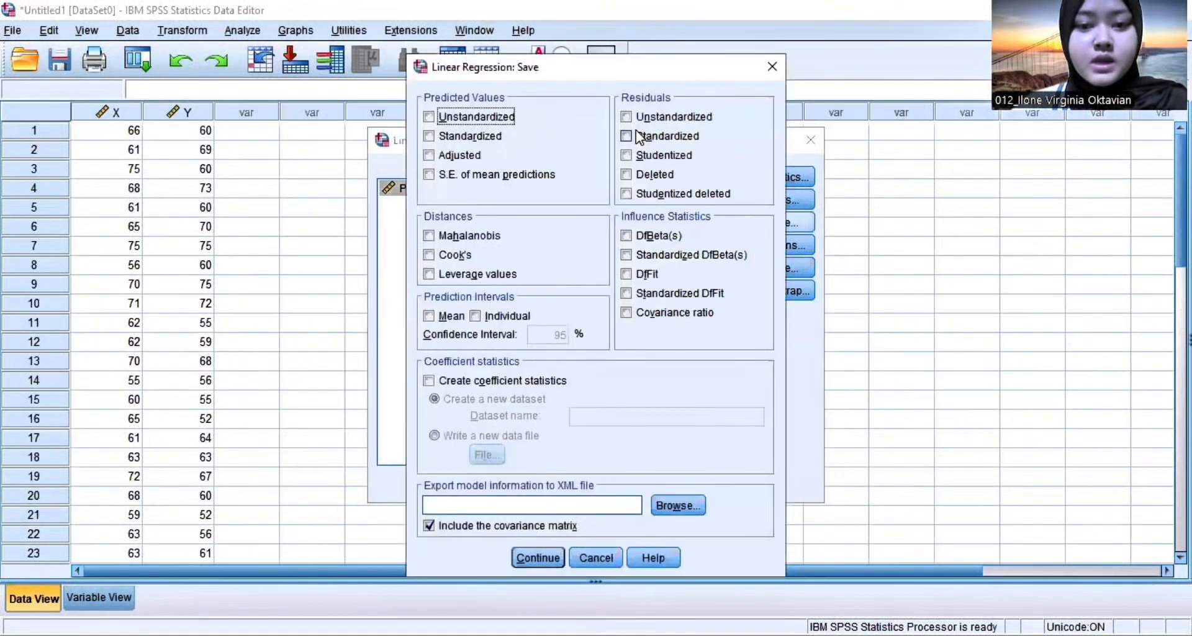
{"action": "left_click", "coordinate": [628, 118]}
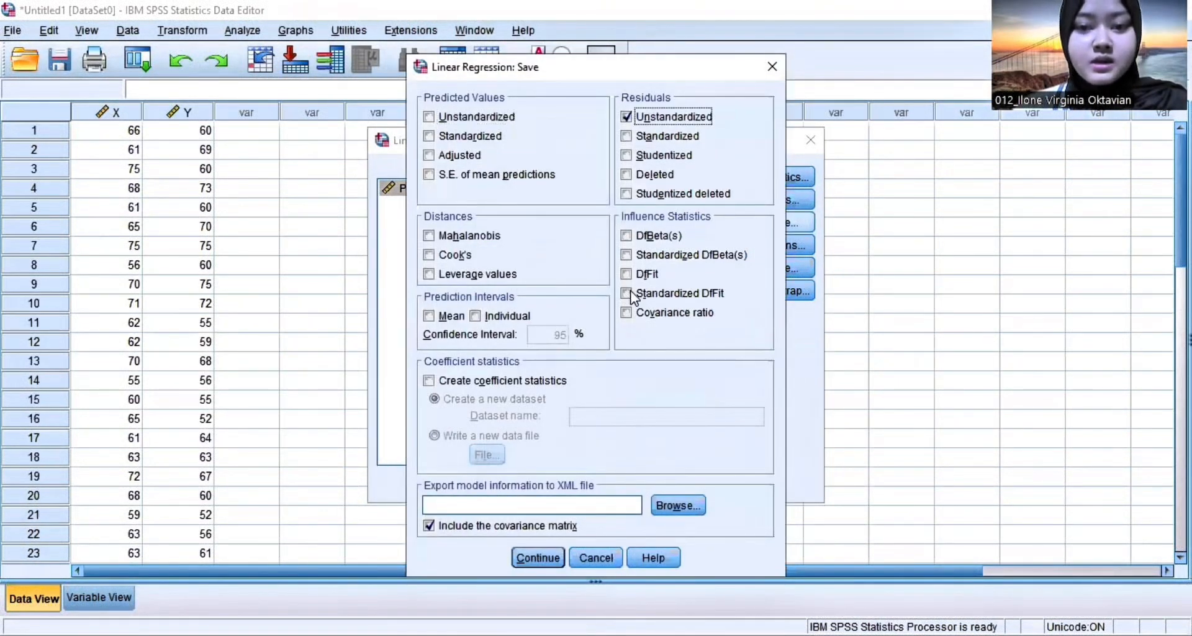
{"action": "left_click", "coordinate": [537, 562]}
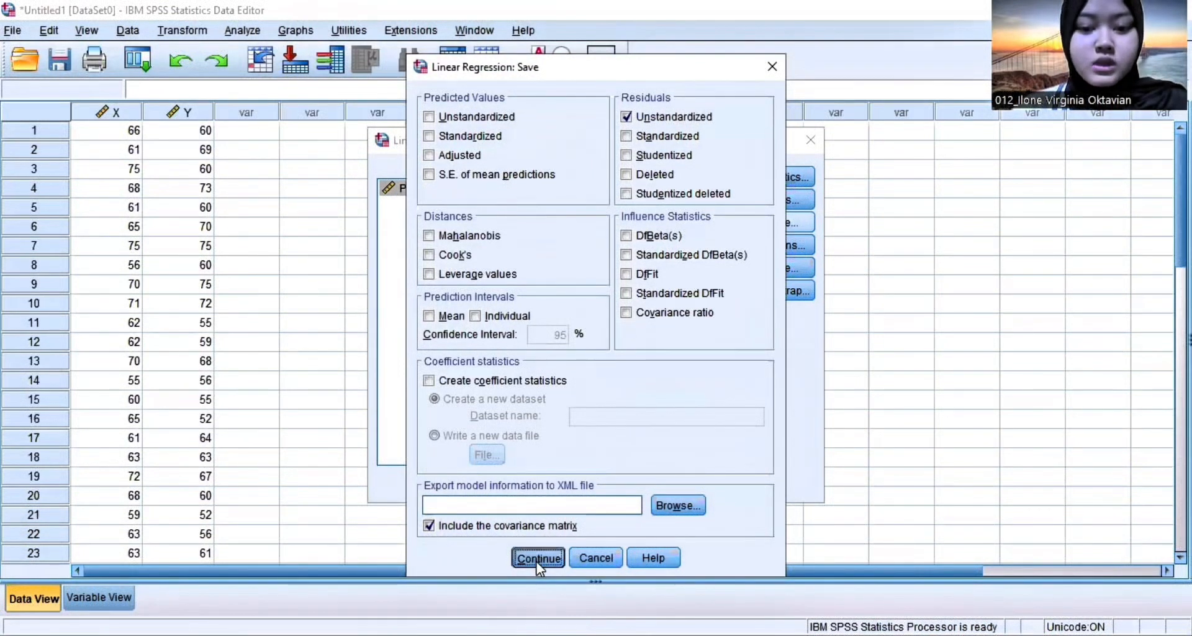
{"action": "left_click", "coordinate": [537, 559]}
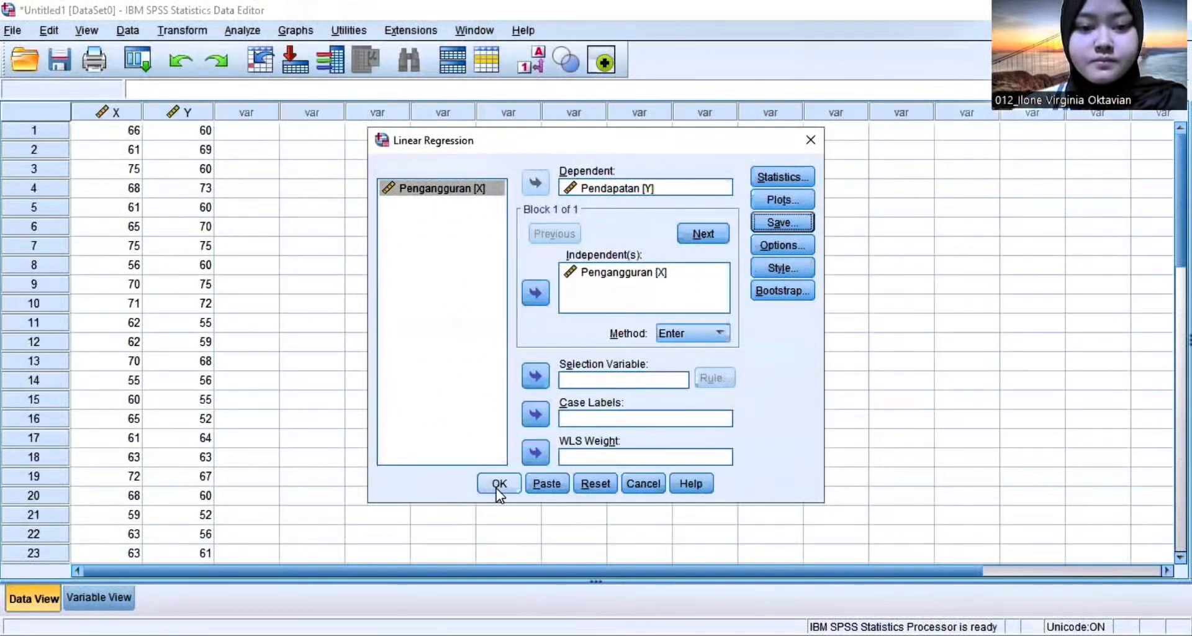
{"action": "left_click", "coordinate": [498, 483]}
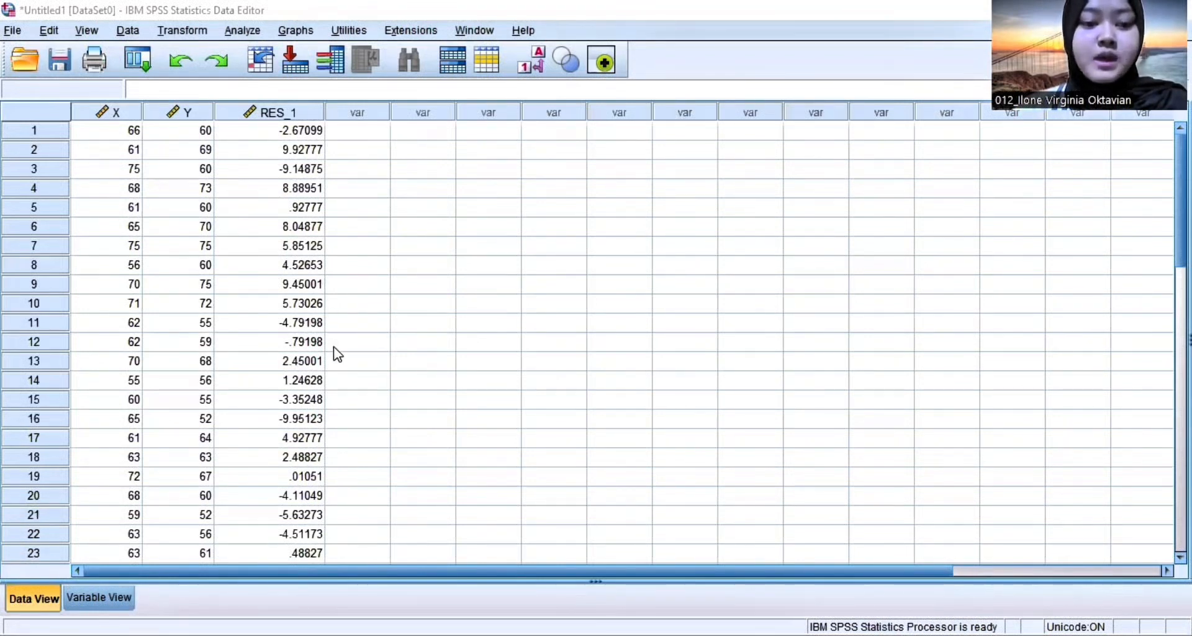
Step: Run a one-sample Kolmogorov-Smirnov test on the unstandardized residuals against the normal distribution
{"action": "key", "text": "alt+a"}
{"action": "mouse_move", "coordinate": [437, 367]}
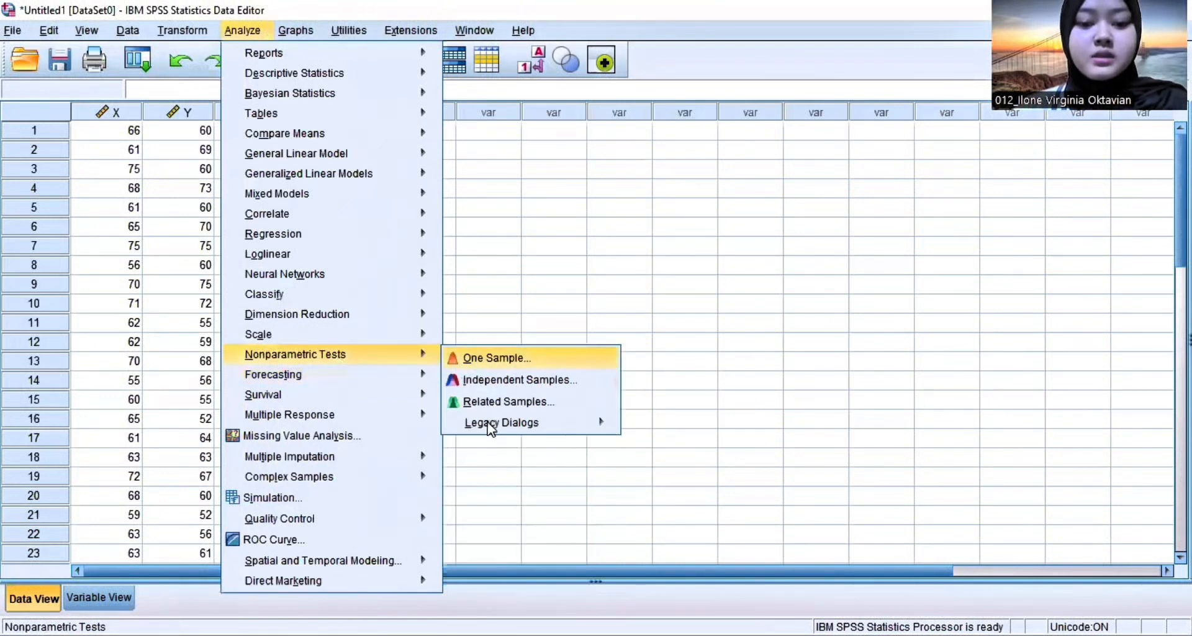
{"action": "mouse_move", "coordinate": [490, 427]}
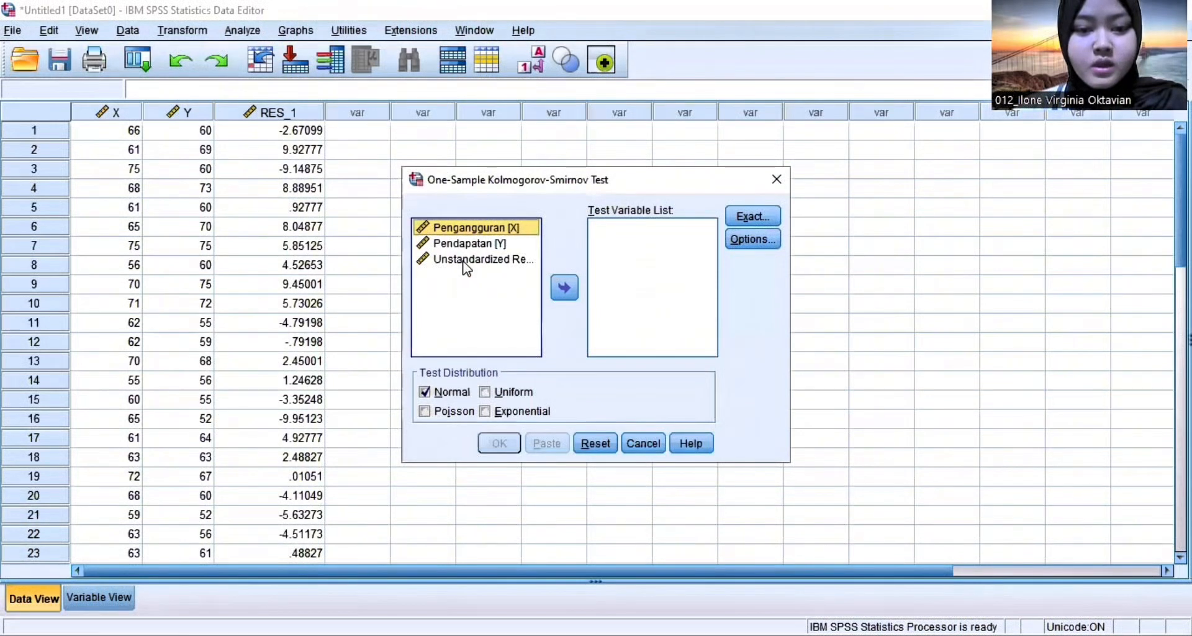
{"action": "left_click", "coordinate": [466, 261]}
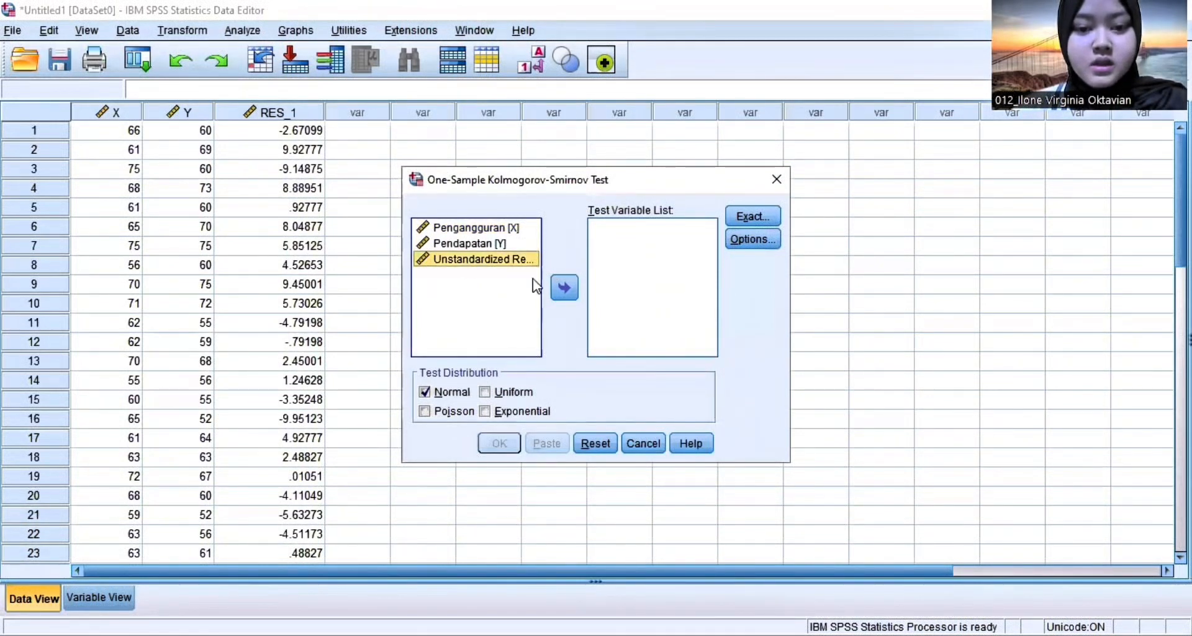
{"action": "left_click", "coordinate": [560, 289]}
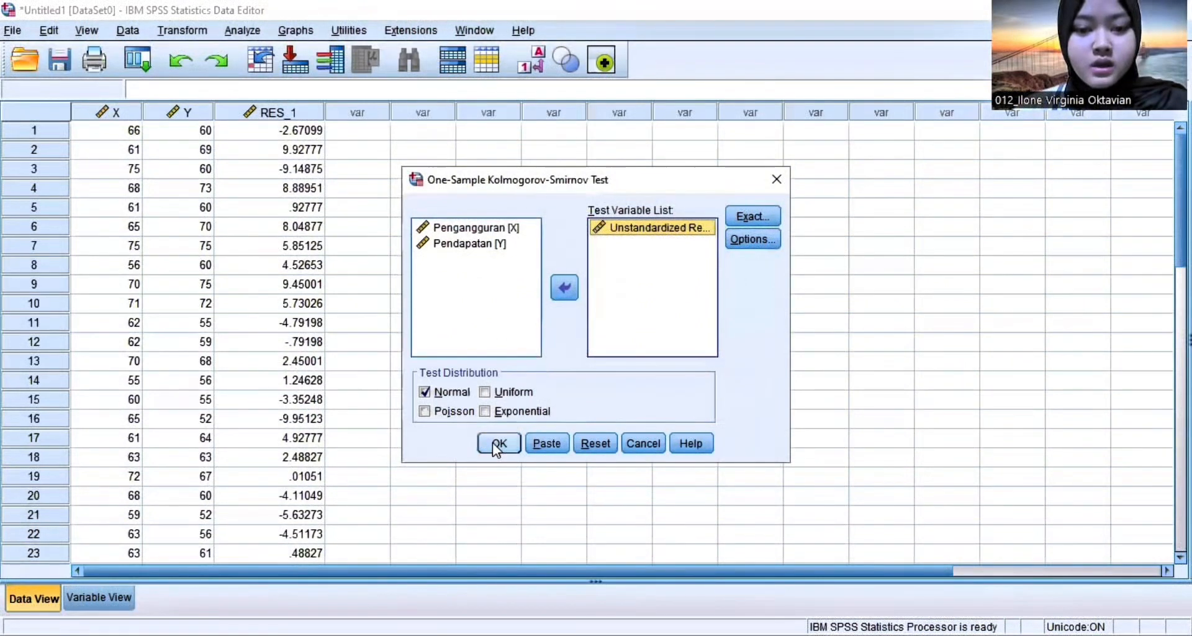
{"action": "left_click", "coordinate": [497, 443]}
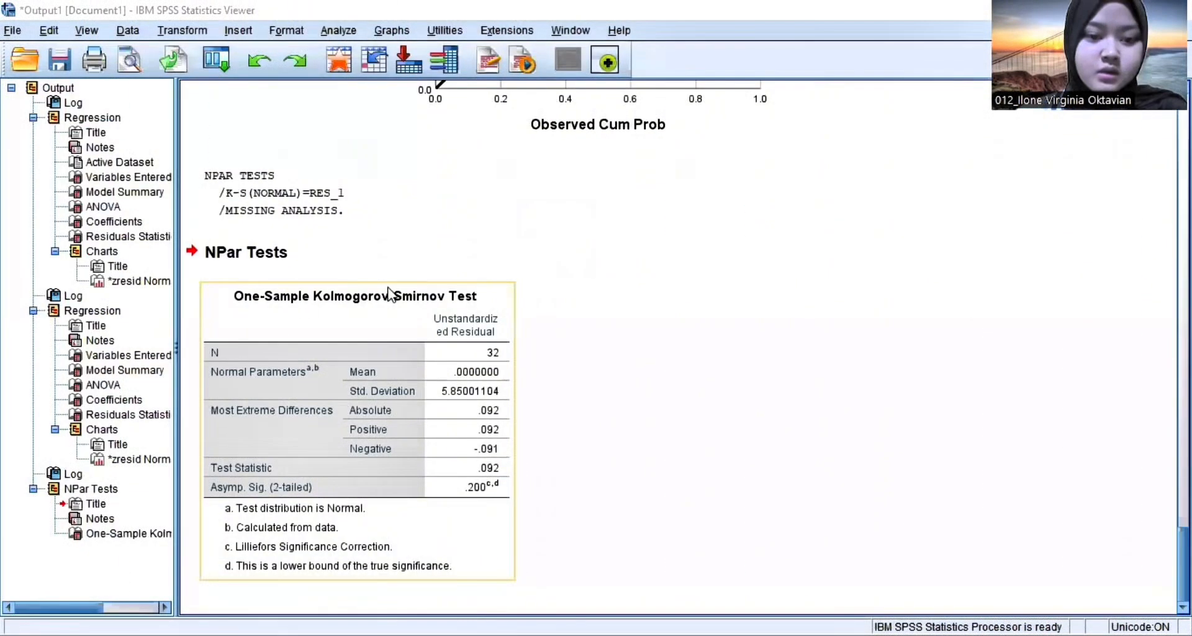
Step: Examine the Kolmogorov-Smirnov results, including Asymp. Sig. (2-tailed), together with the residuals statistics and normal P-P plot to assess residual normality
{"action": "left_click", "coordinate": [623, 290]}
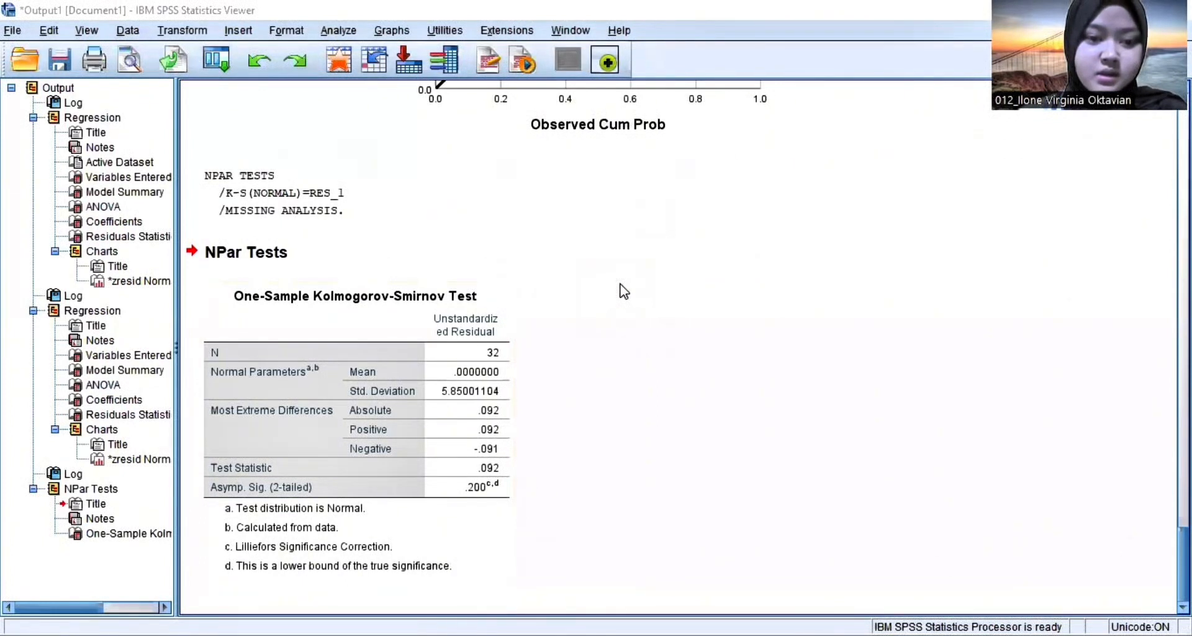
{"action": "scroll", "coordinate": [624, 290], "scroll_direction": "up", "scroll_amount": 10}
{"action": "left_click", "coordinate": [624, 291]}
{"action": "scroll", "coordinate": [624, 290], "scroll_direction": "down", "scroll_amount": 10}
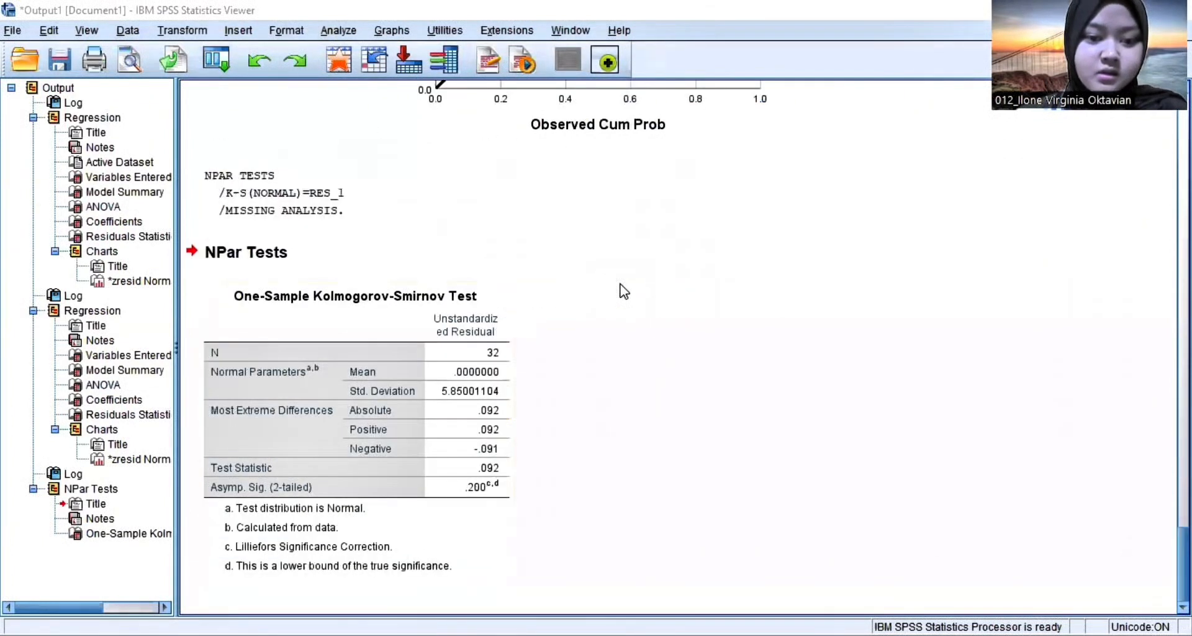
{"action": "scroll", "coordinate": [624, 291], "scroll_direction": "up", "scroll_amount": 5}
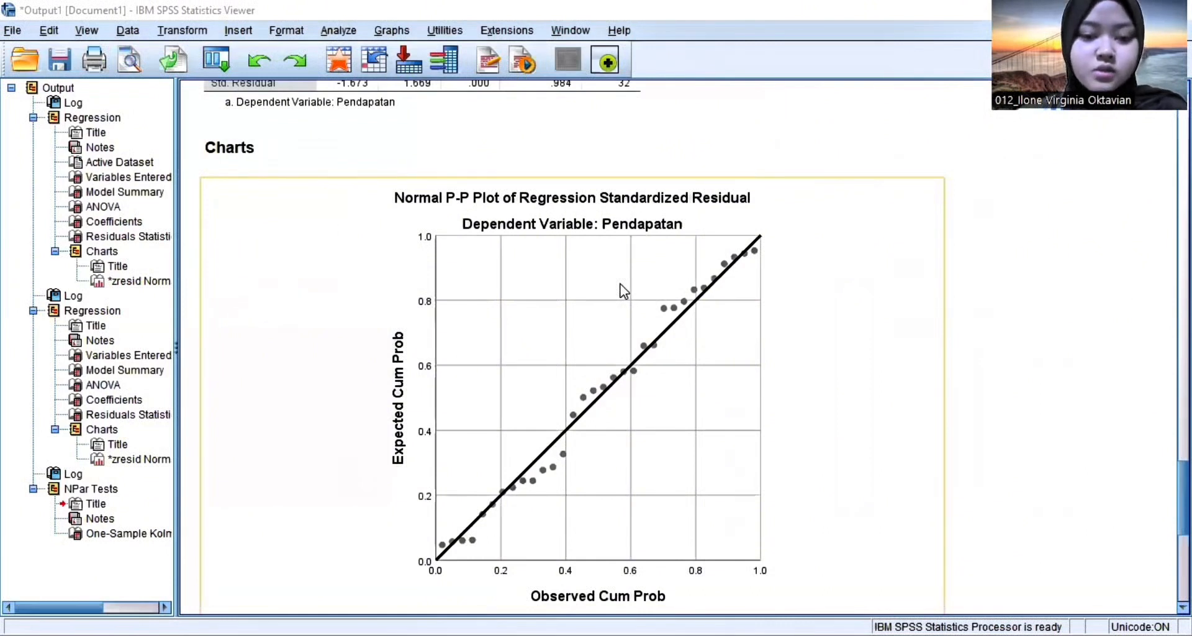
{"action": "scroll", "coordinate": [624, 291], "scroll_direction": "down", "scroll_amount": 5}
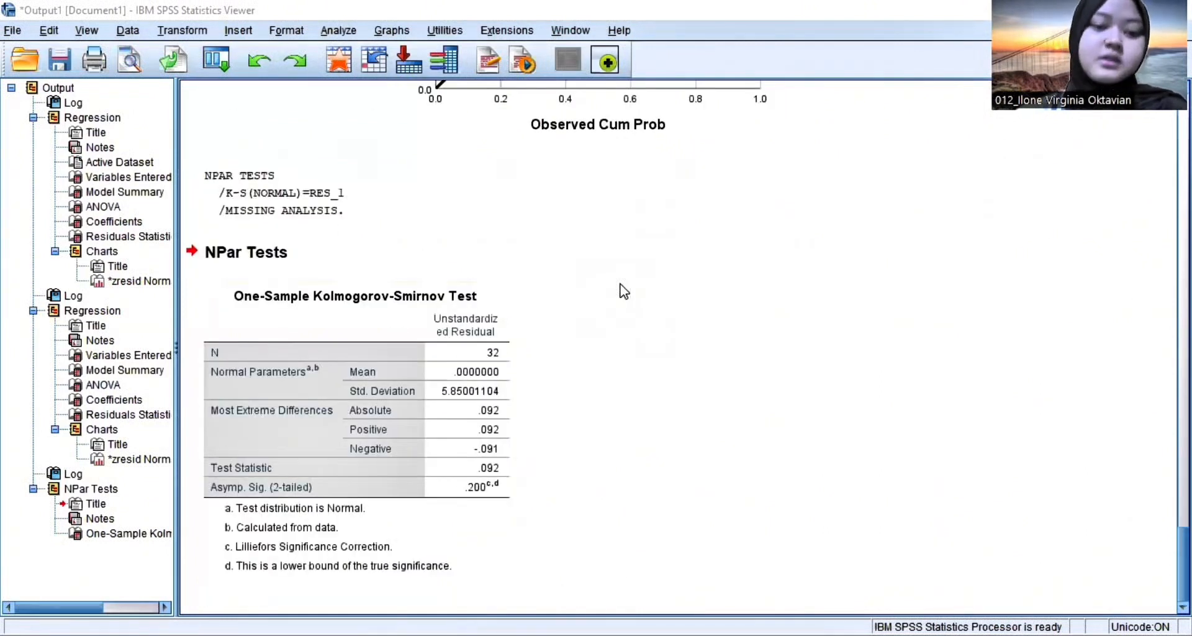
{"action": "scroll", "coordinate": [624, 290], "scroll_direction": "up", "scroll_amount": 5}
{"action": "scroll", "coordinate": [624, 291], "scroll_direction": "up", "scroll_amount": 2}
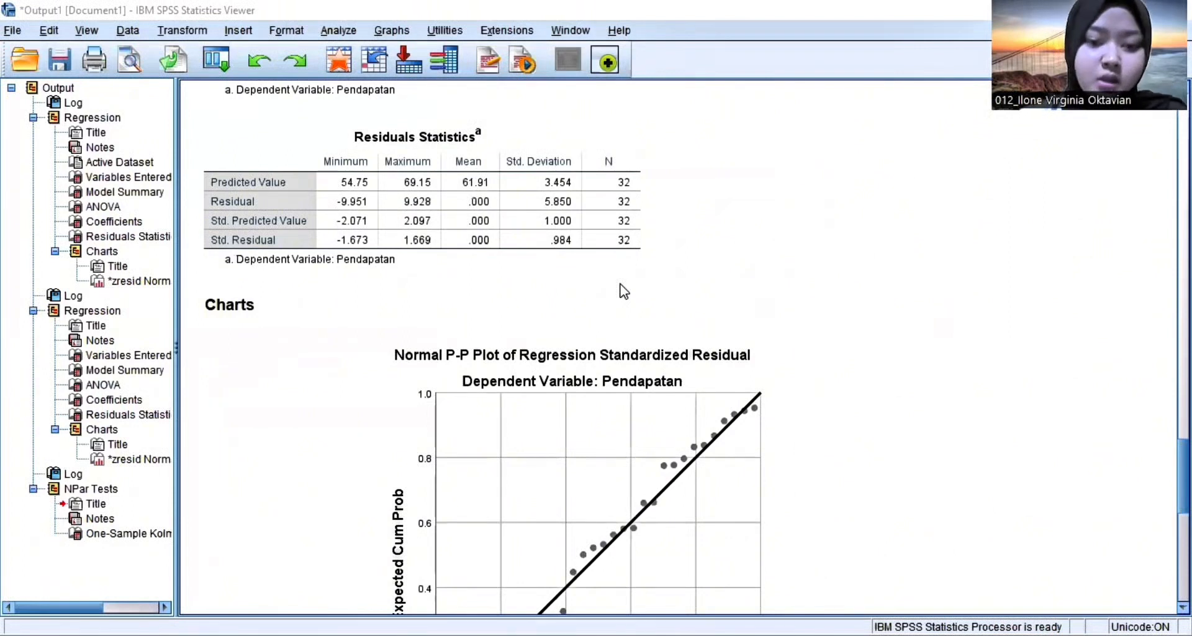
{"action": "scroll", "coordinate": [643, 383], "scroll_direction": "down", "scroll_amount": 6}
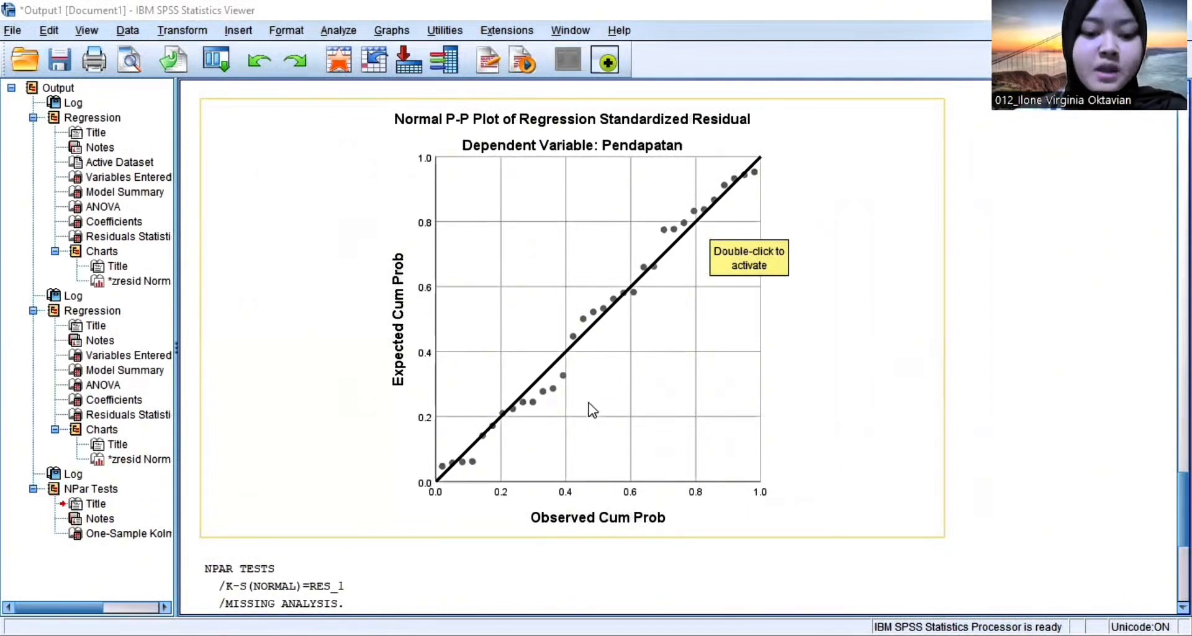
{"action": "scroll", "coordinate": [588, 402], "scroll_direction": "down", "scroll_amount": 5}
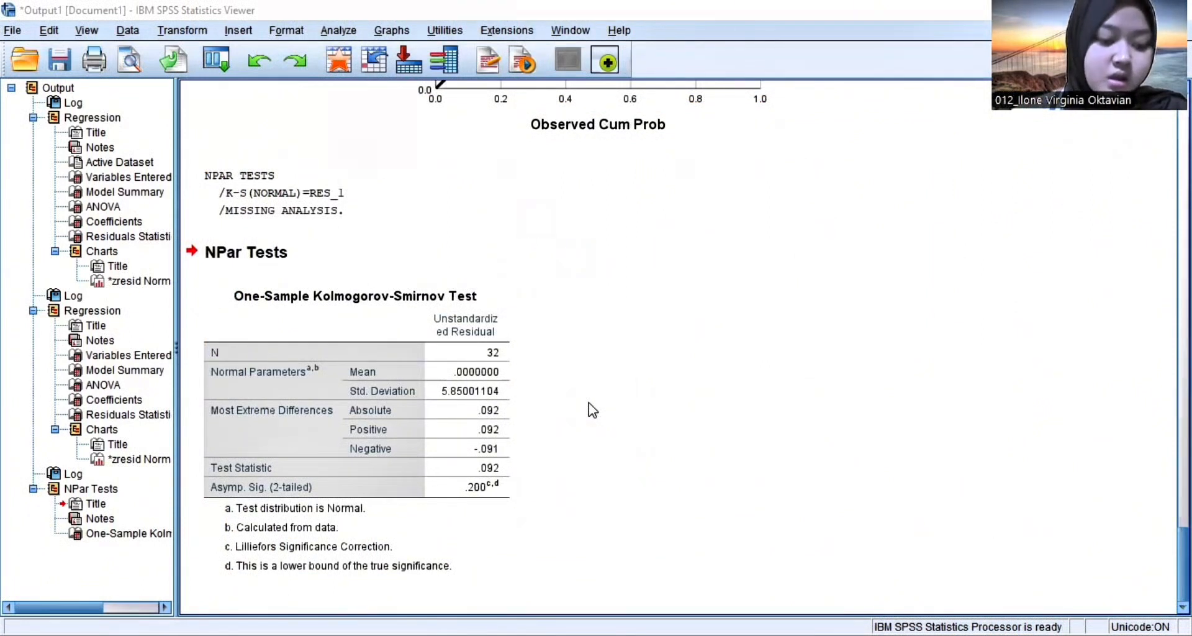
{"action": "left_click", "coordinate": [503, 486]}
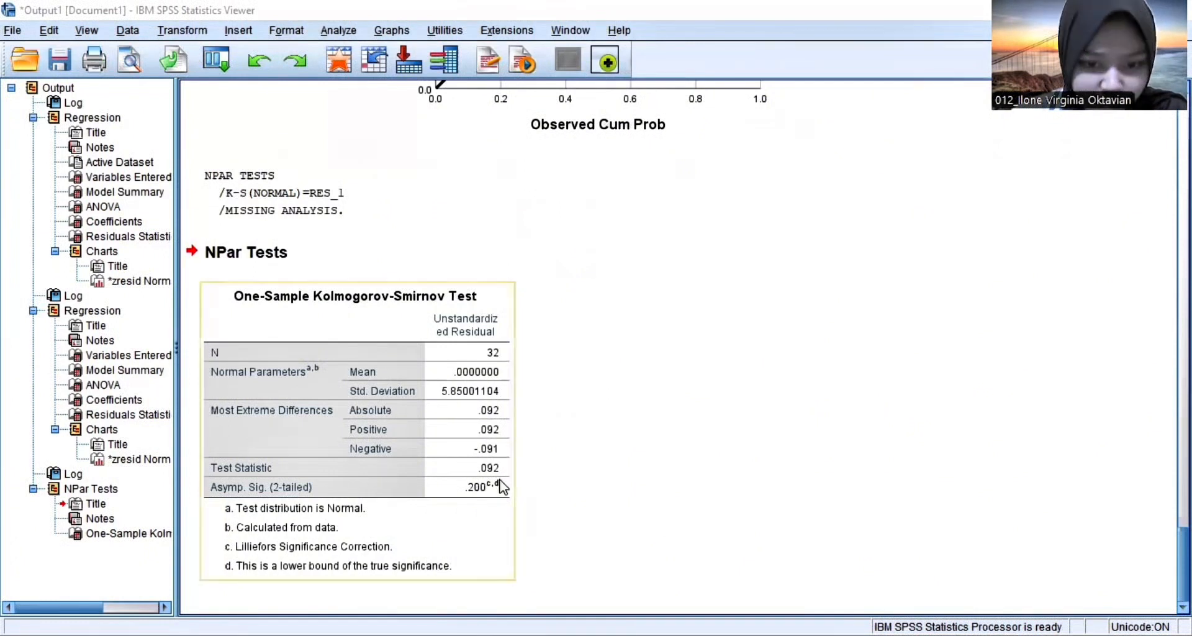